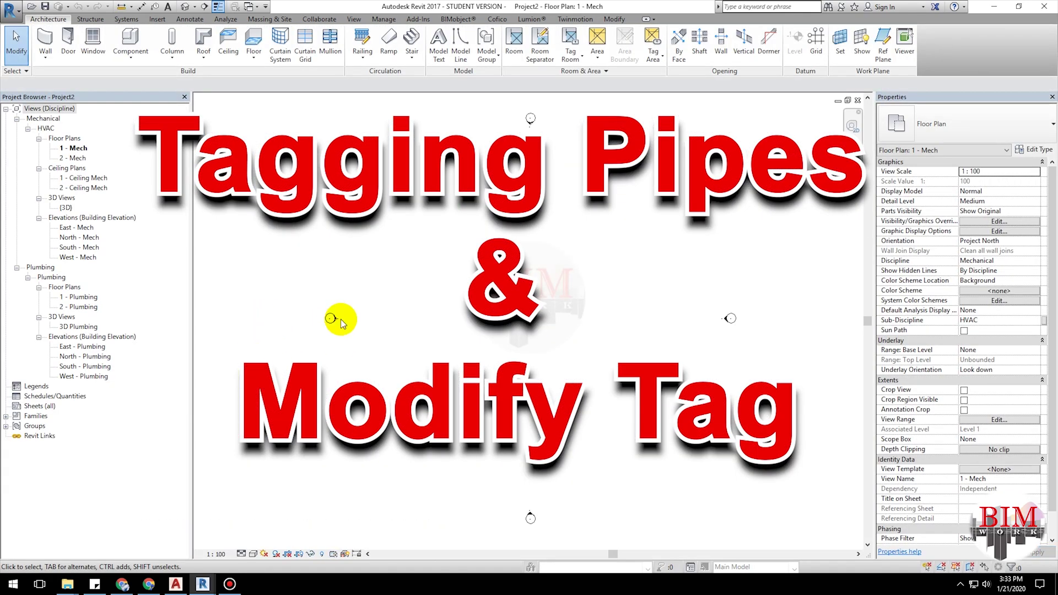
Draw a horizontal 100 mm Domestic Cold Water pipe across the 1 - Plumbing plan.
double_click(80, 298)
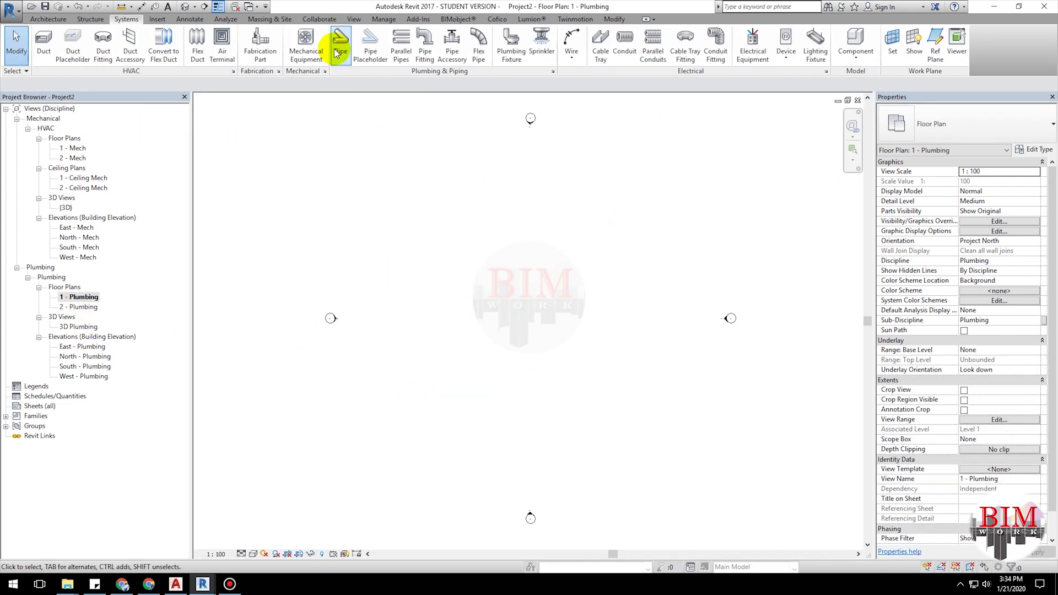
click(336, 52)
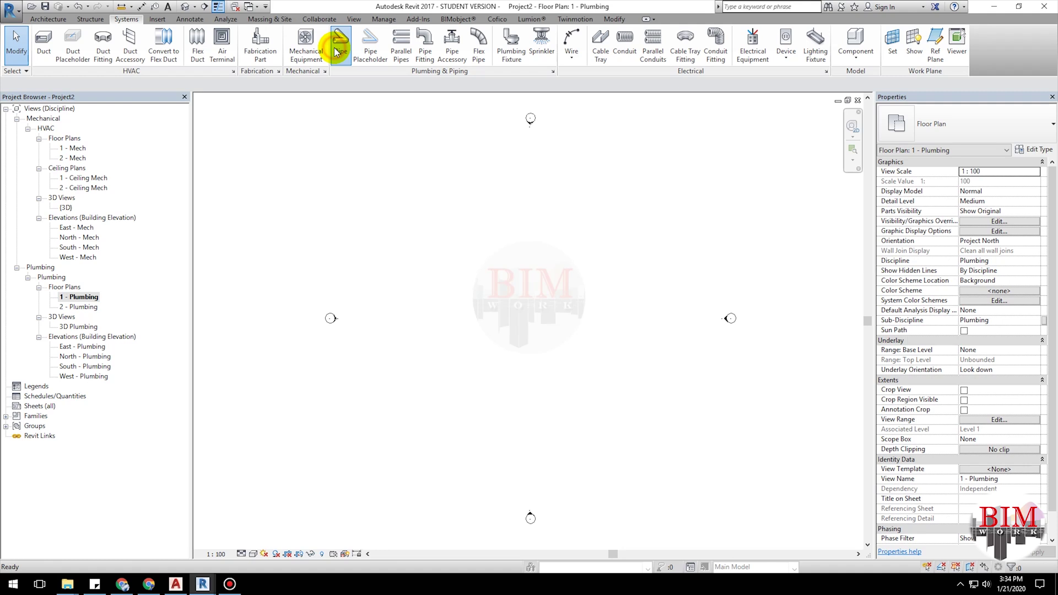
click(156, 84)
click(126, 202)
click(1034, 310)
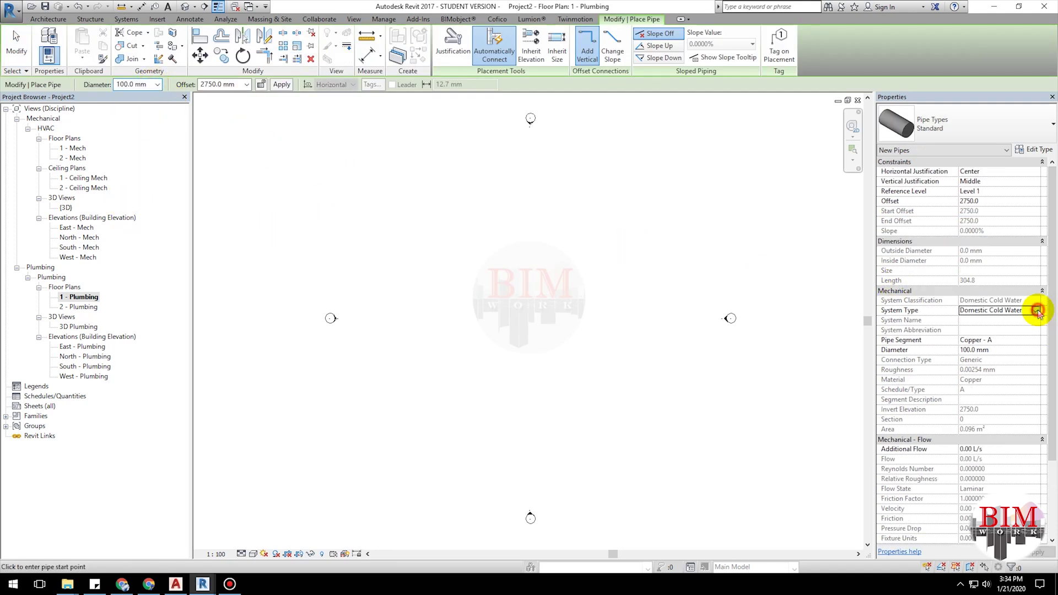
click(1005, 320)
click(349, 302)
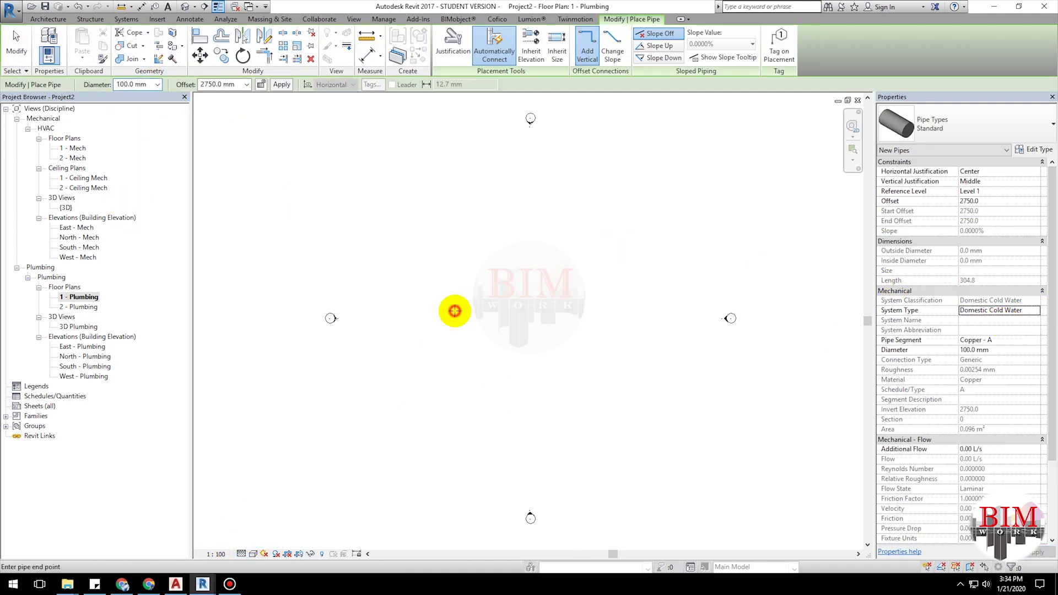
click(670, 302)
key(Escape)
key(Escape)
Tag the pipe by category so it shows its size, 100 mmø.
scroll(547, 319, up, 2)
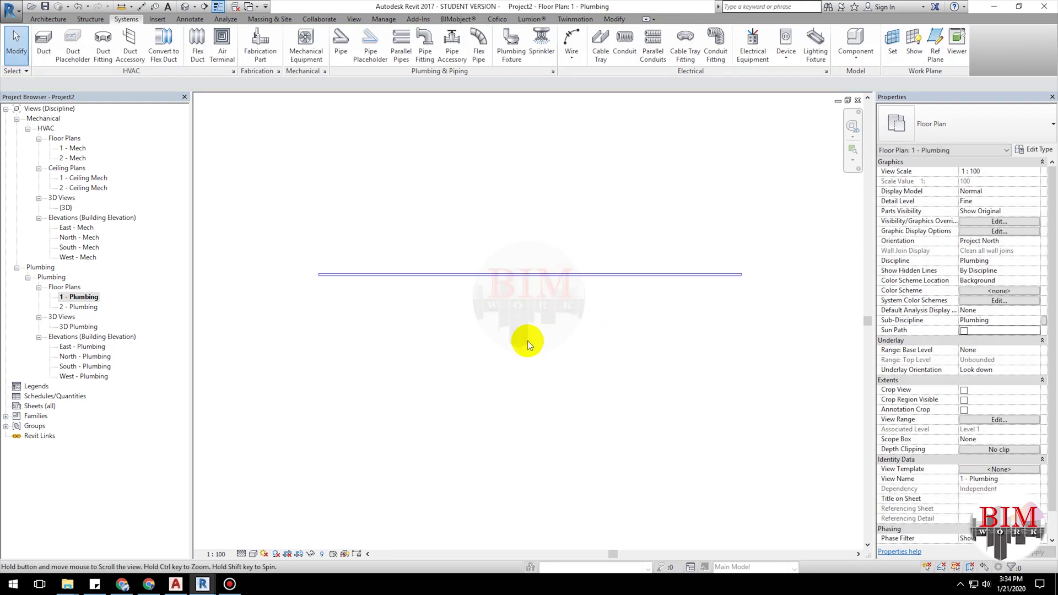
click(253, 554)
scroll(490, 200, down, 1)
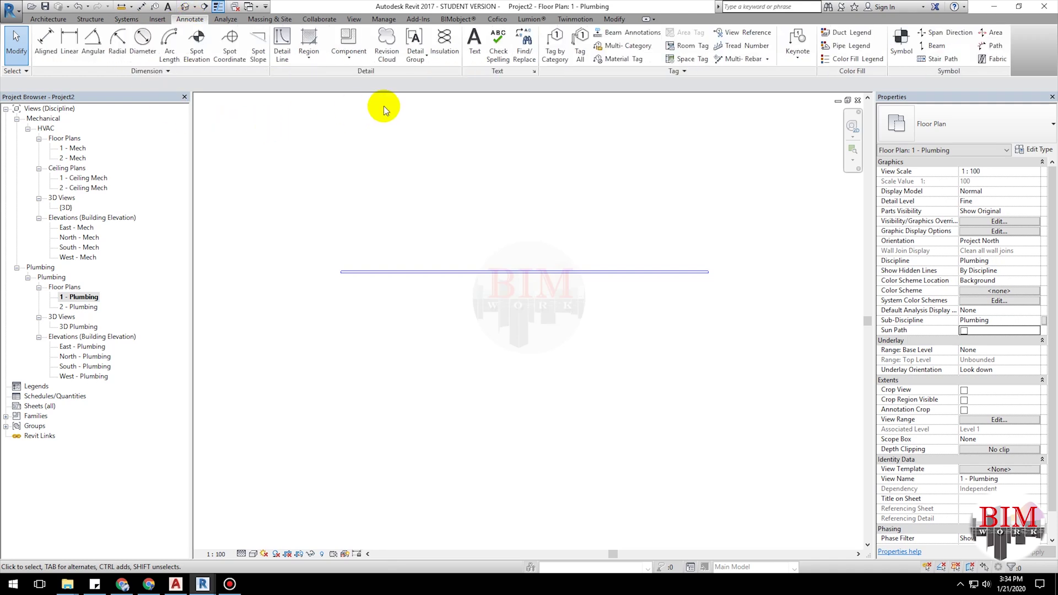
click(552, 55)
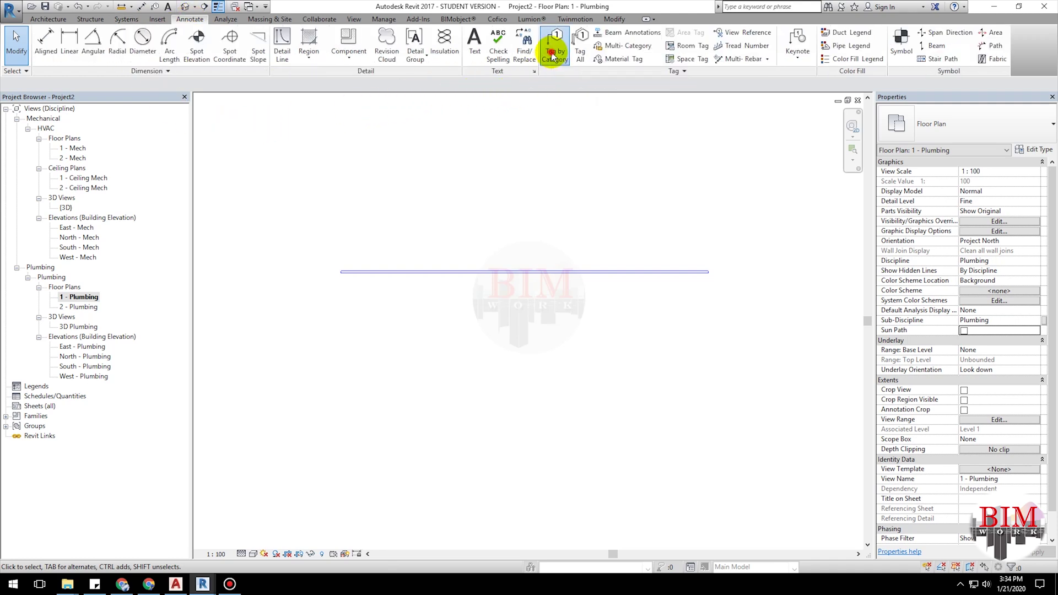
click(450, 273)
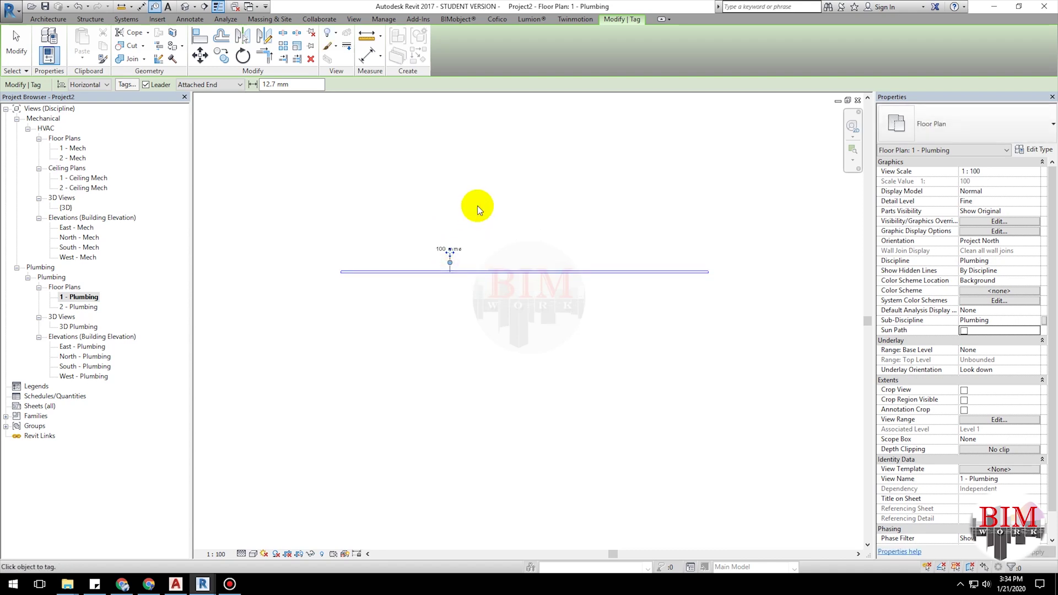
key(Escape)
key(Escape)
scroll(466, 247, up, 2)
scroll(461, 259, up, 1)
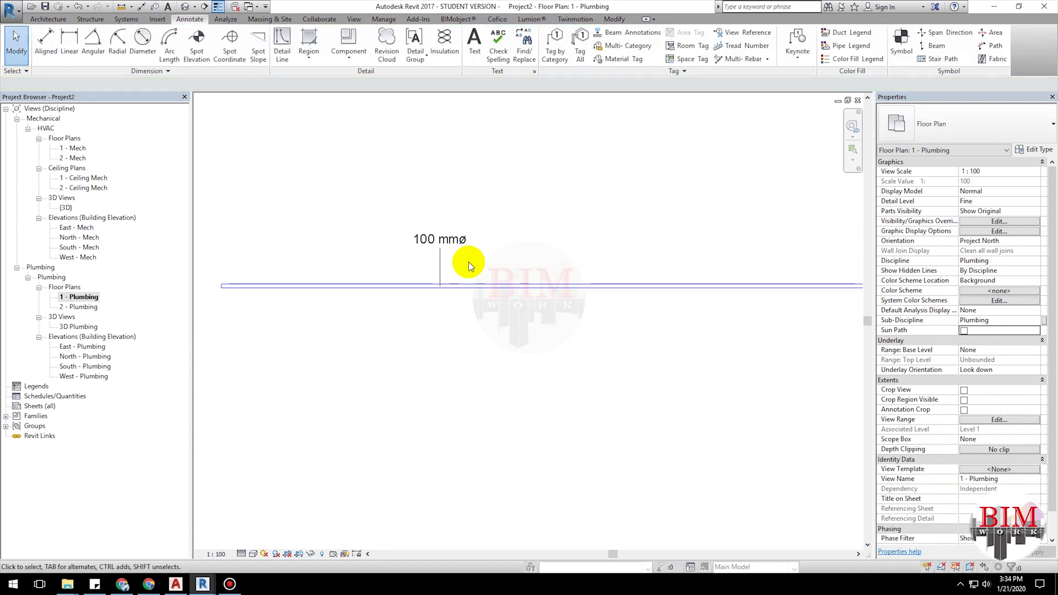
middle_drag(468, 263, 450, 256)
Set the tag type's Leader Arrowhead to Arrow Filled 20 Degree.
click(441, 242)
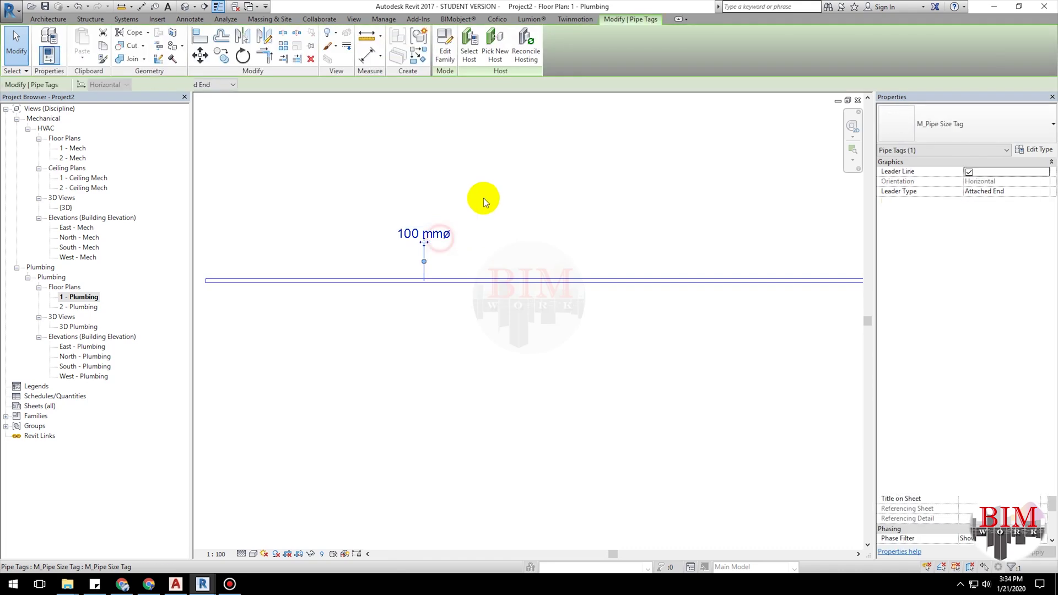
click(484, 198)
click(439, 244)
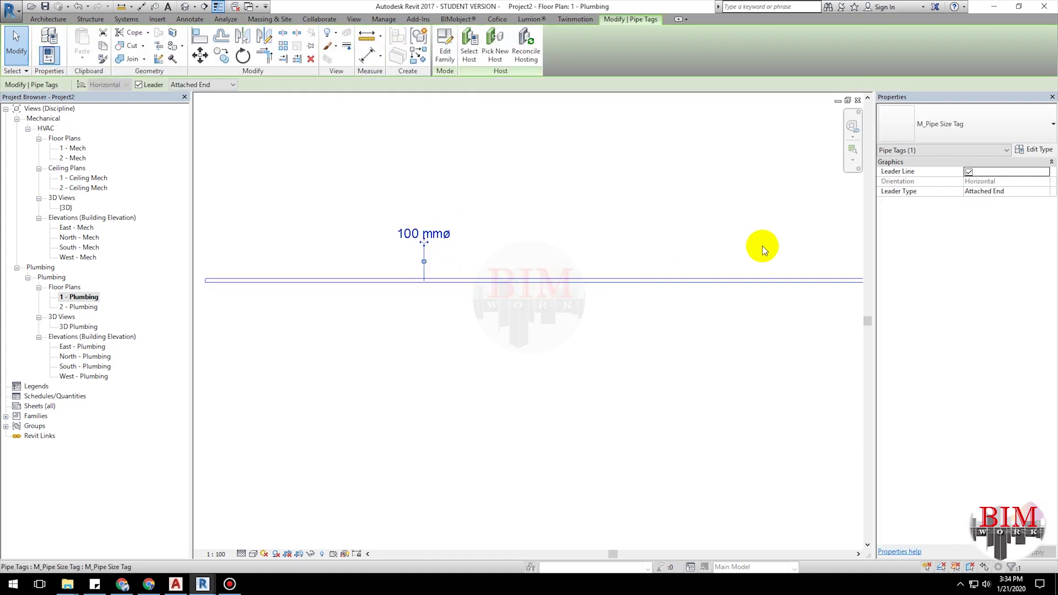
click(1039, 150)
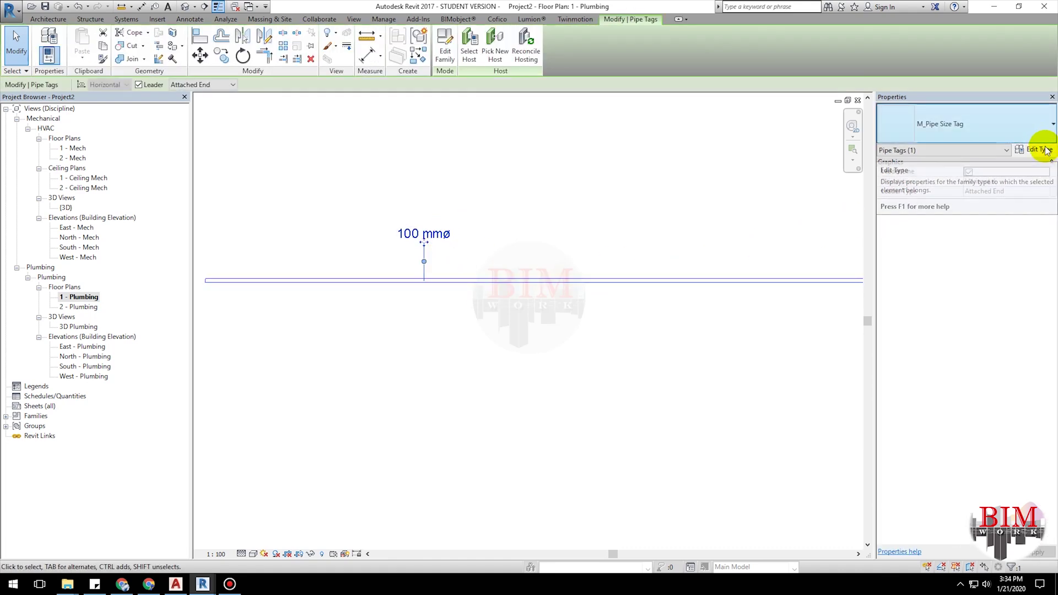
click(893, 196)
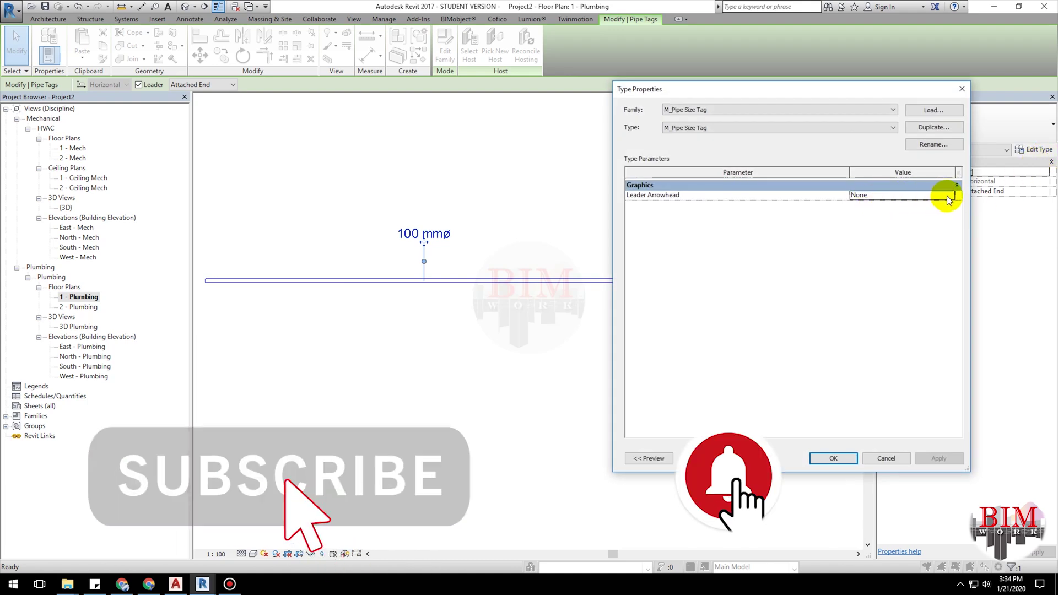
click(949, 197)
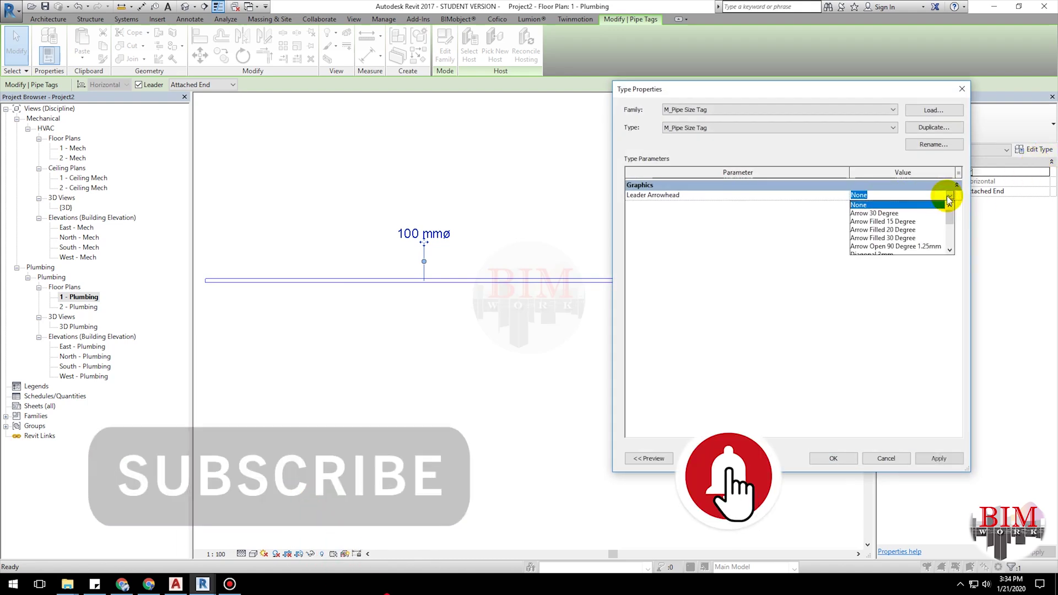
click(913, 222)
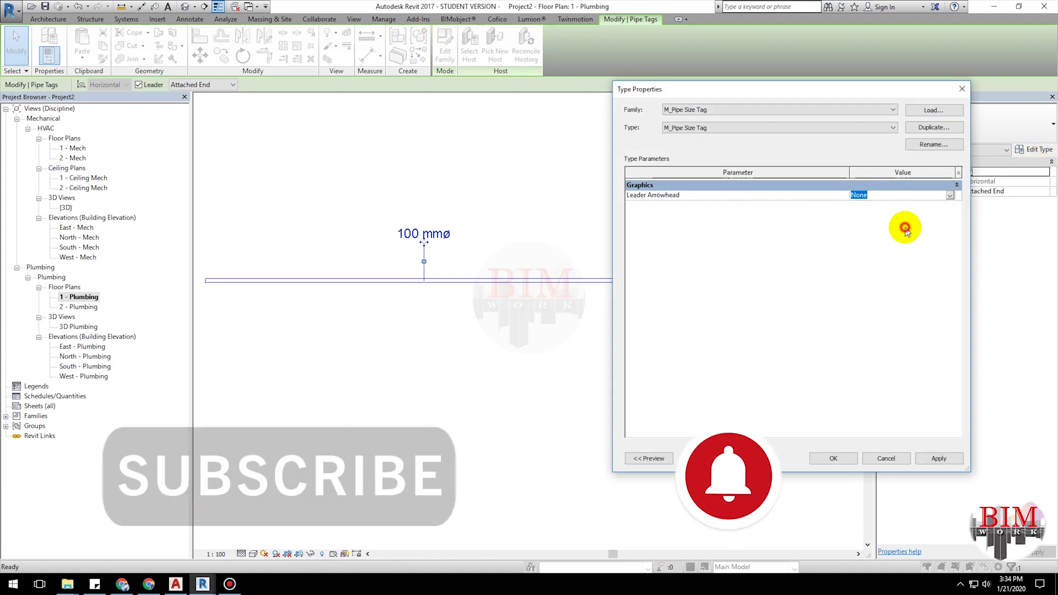
click(836, 462)
click(562, 370)
Move the tag right along the pipe and bend its leader with an elbow.
click(435, 243)
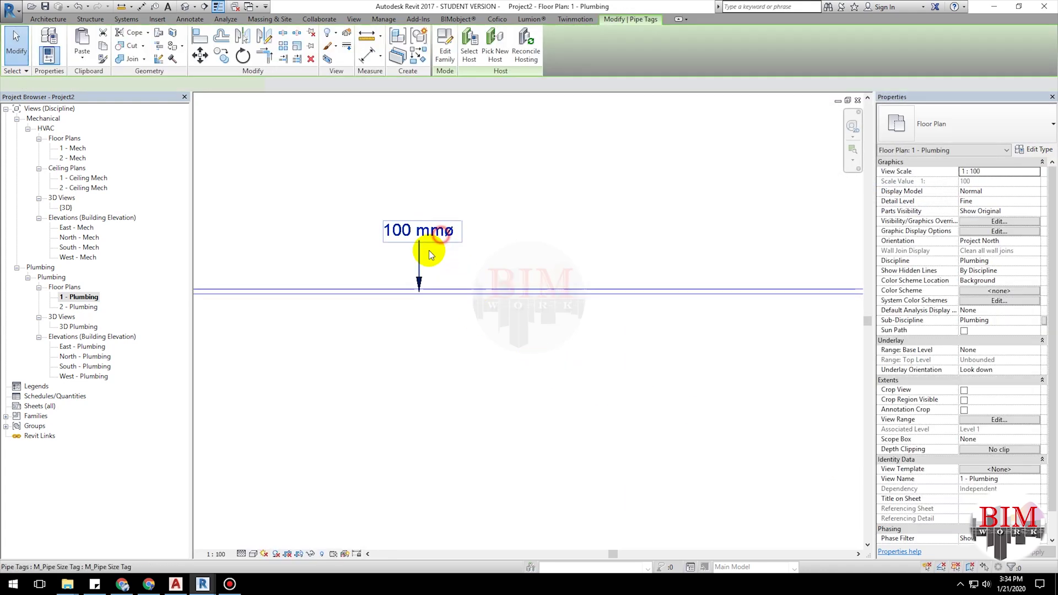
ctrl+drag(422, 242, 494, 262)
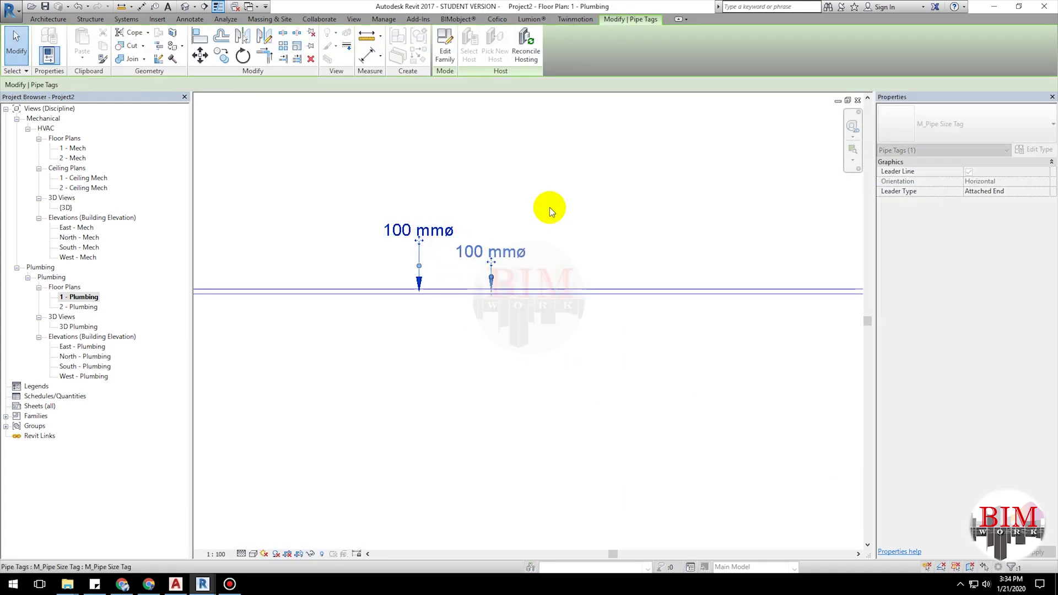
click(548, 208)
click(488, 251)
mouse_move(491, 272)
mouse_down()
mouse_move(447, 267)
mouse_move(444, 253)
mouse_up()
click(466, 217)
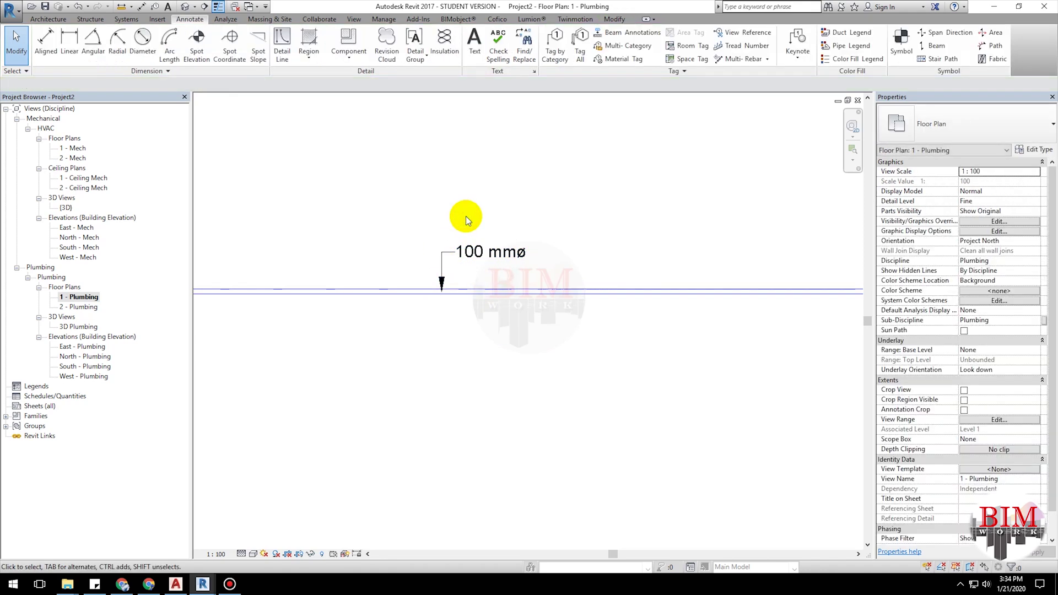
click(475, 252)
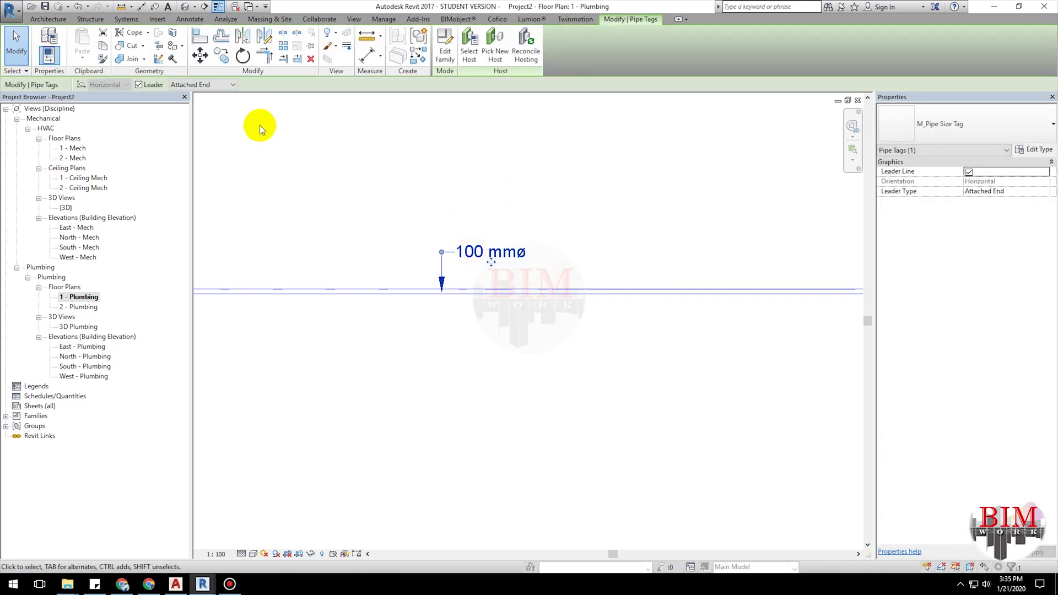
Turn off the tag's leader, place the tag just above the pipe, then re-enable the leader.
click(139, 85)
click(331, 184)
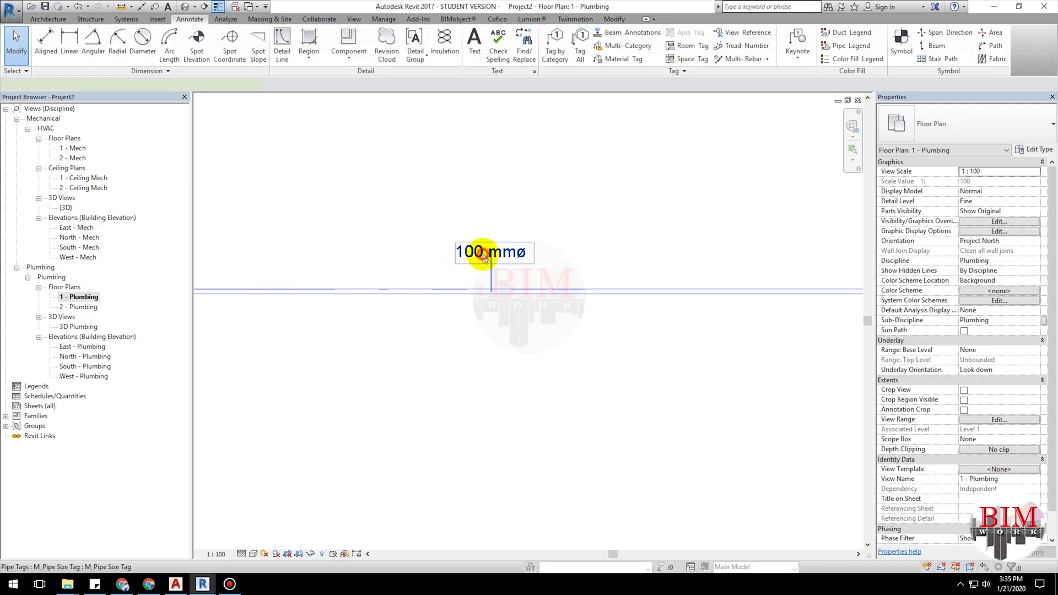
click(483, 258)
mouse_move(485, 264)
mouse_down()
mouse_move(485, 278)
mouse_move(490, 254)
mouse_up()
click(508, 230)
click(490, 272)
click(512, 202)
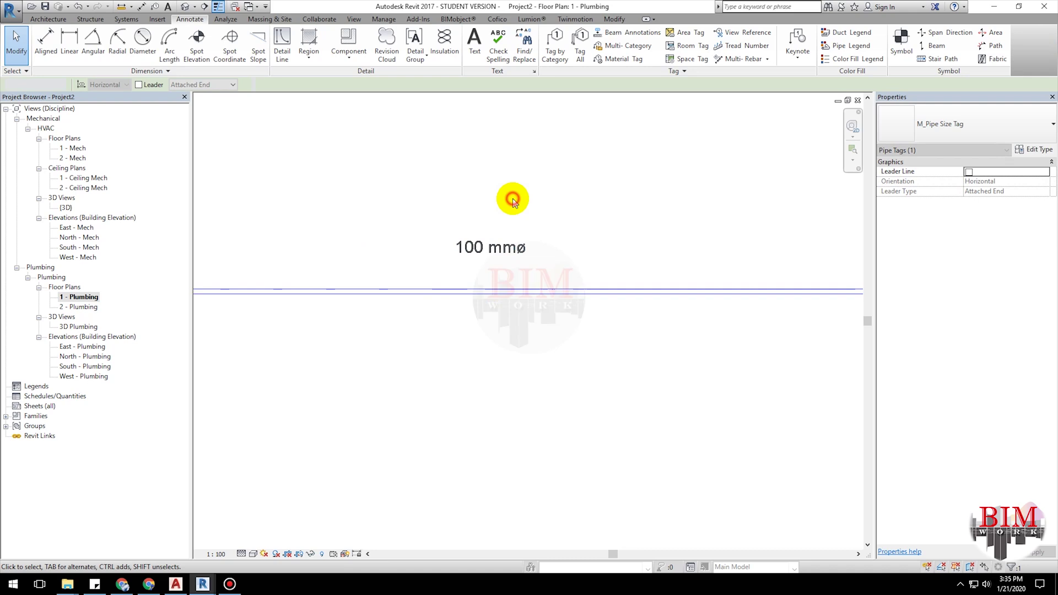
click(479, 250)
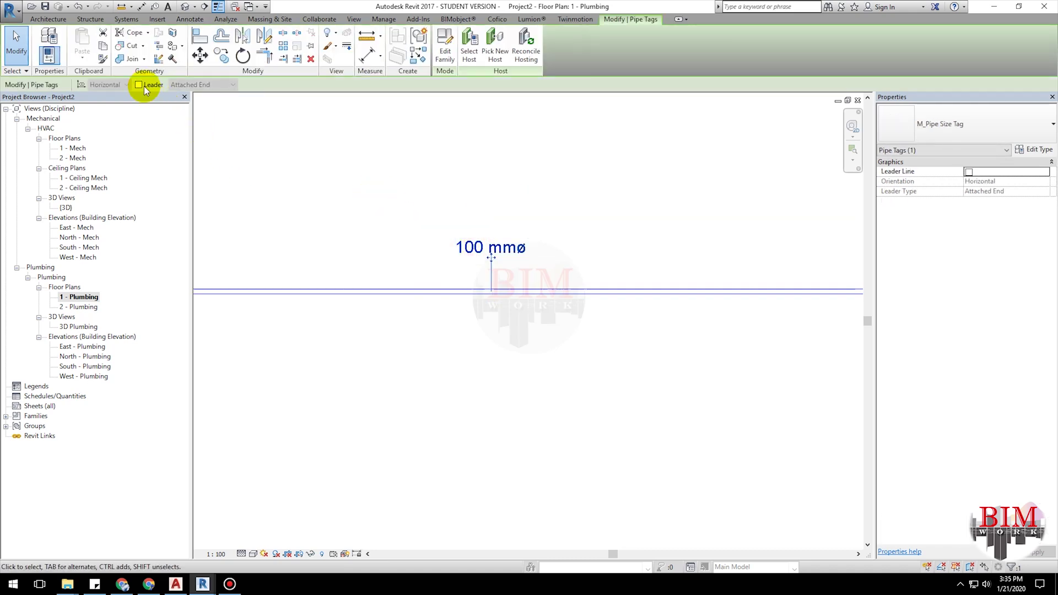
Open the pipe size tag family in the Family Editor.
scroll(544, 192, up, 1)
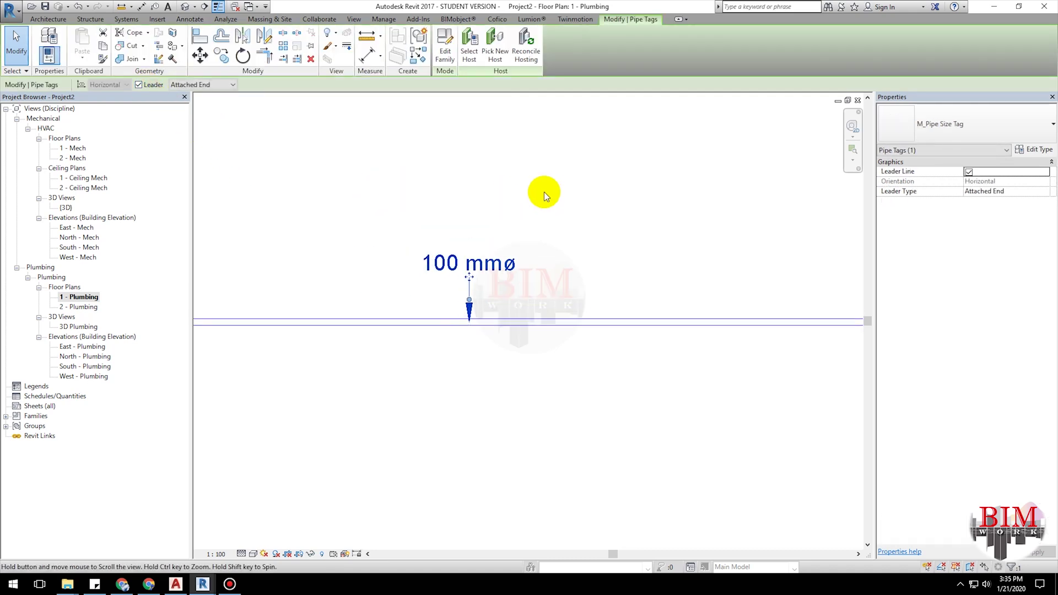
click(445, 53)
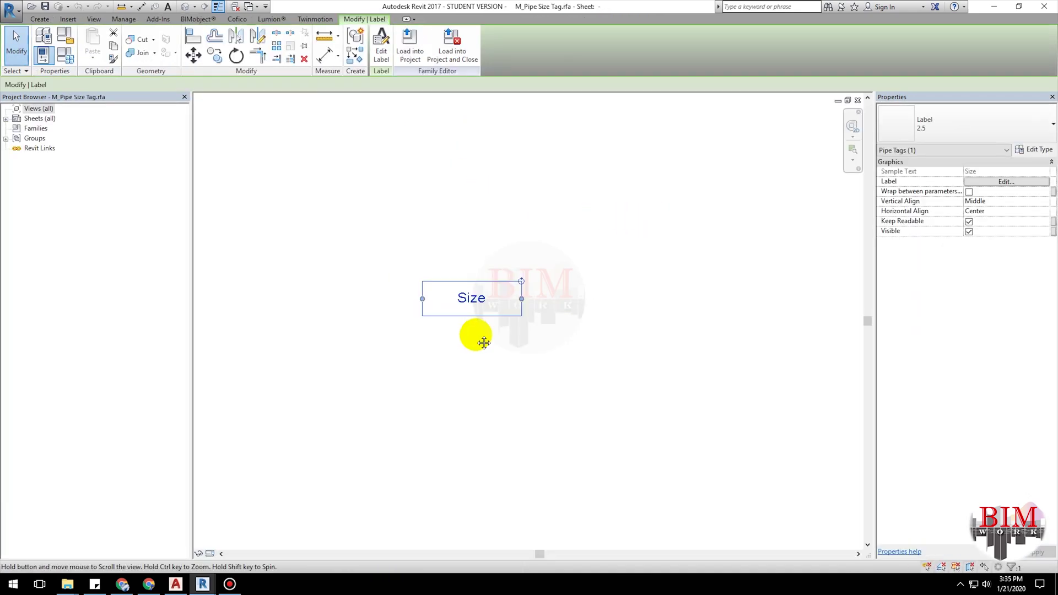
middle_drag(483, 343, 486, 344)
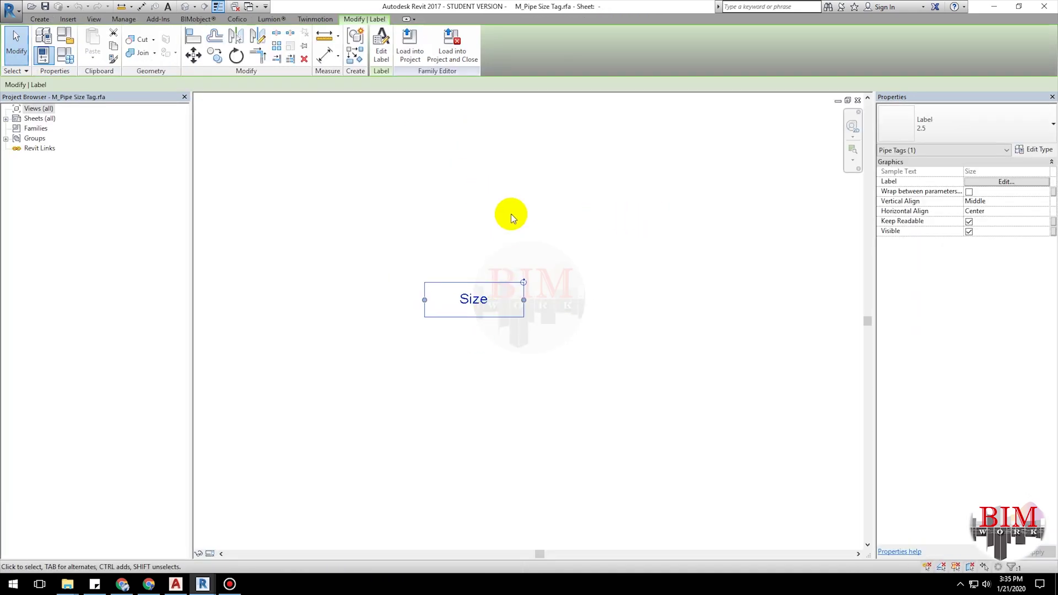
Add System Type to the label parameters and place it ahead of Size.
click(383, 55)
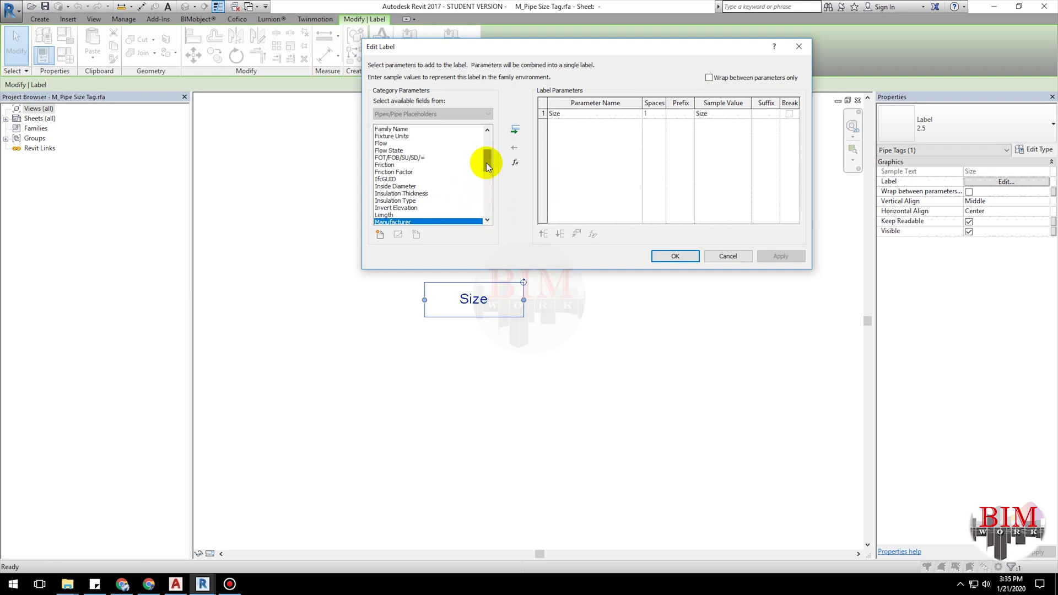
drag(488, 169, 488, 182)
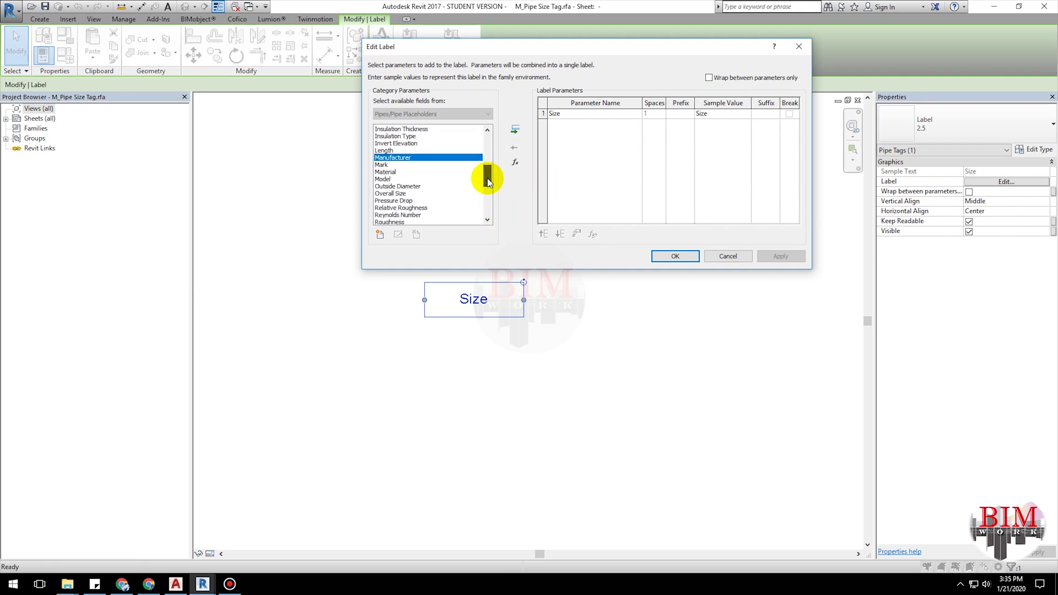
scroll(425, 195, down, 1)
scroll(424, 195, down, 1)
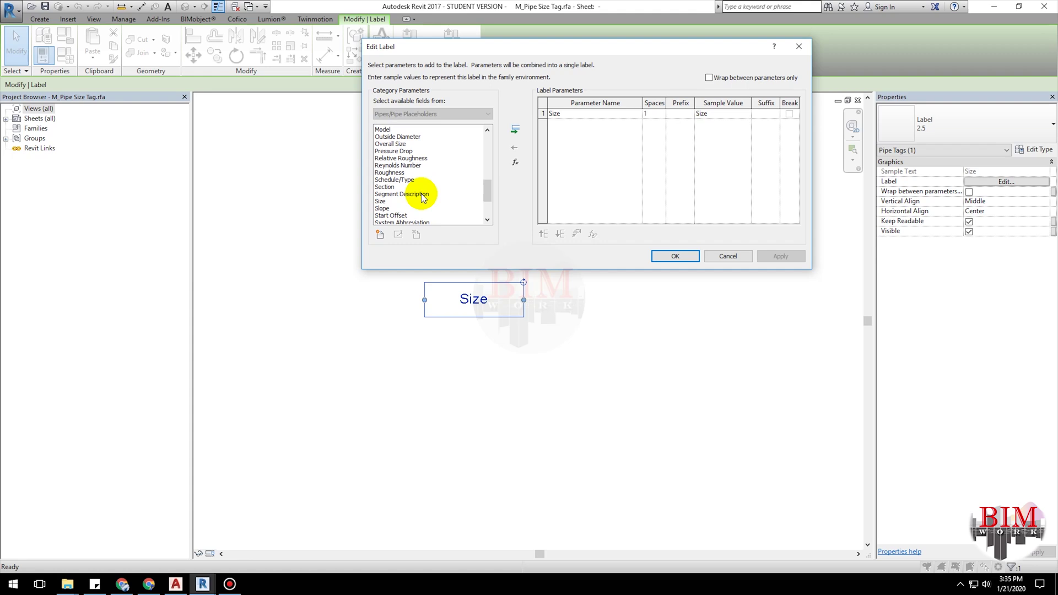
scroll(422, 197, down, 1)
scroll(423, 197, down, 1)
scroll(422, 197, down, 1)
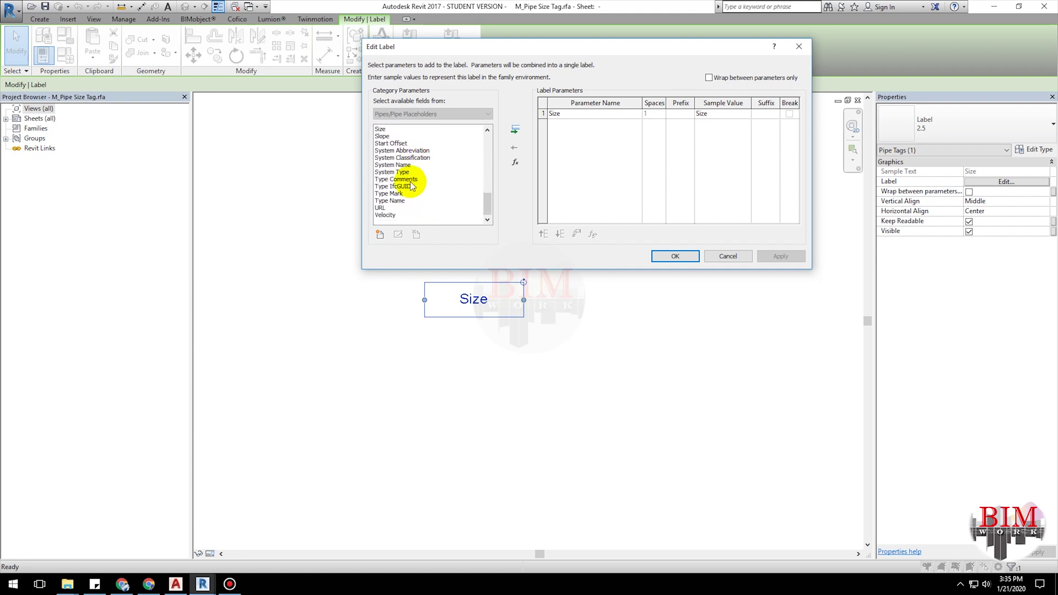
click(516, 130)
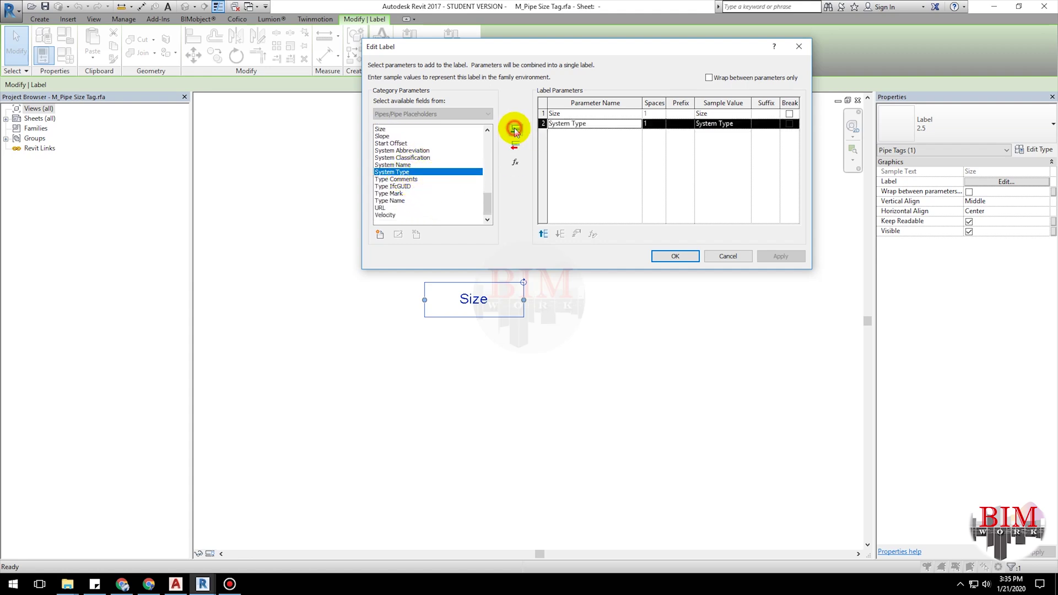
click(544, 236)
click(674, 257)
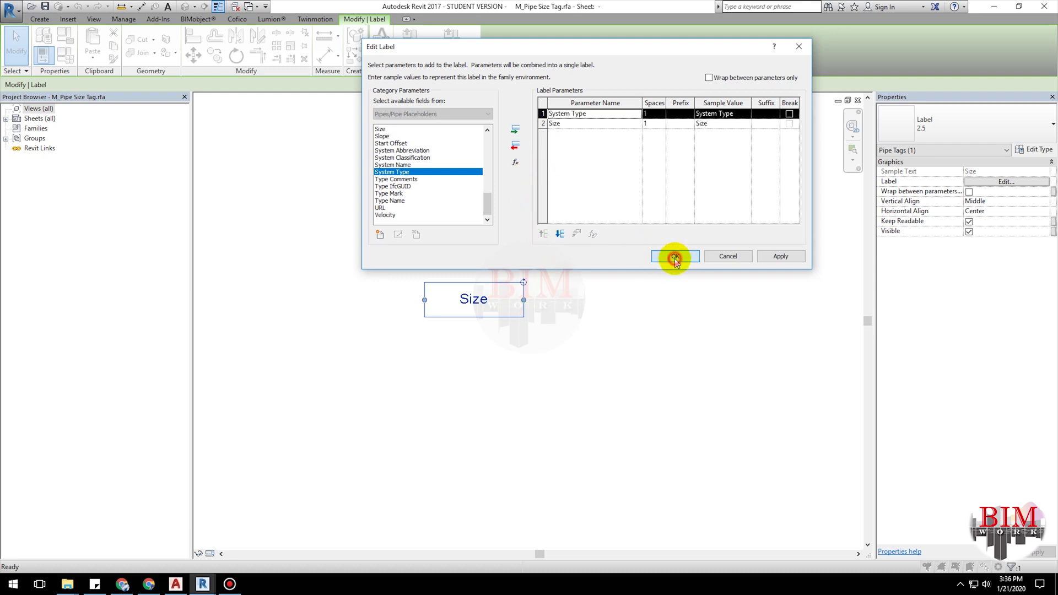
Load the tag family into the project, saving it and overwriting the existing version.
click(634, 307)
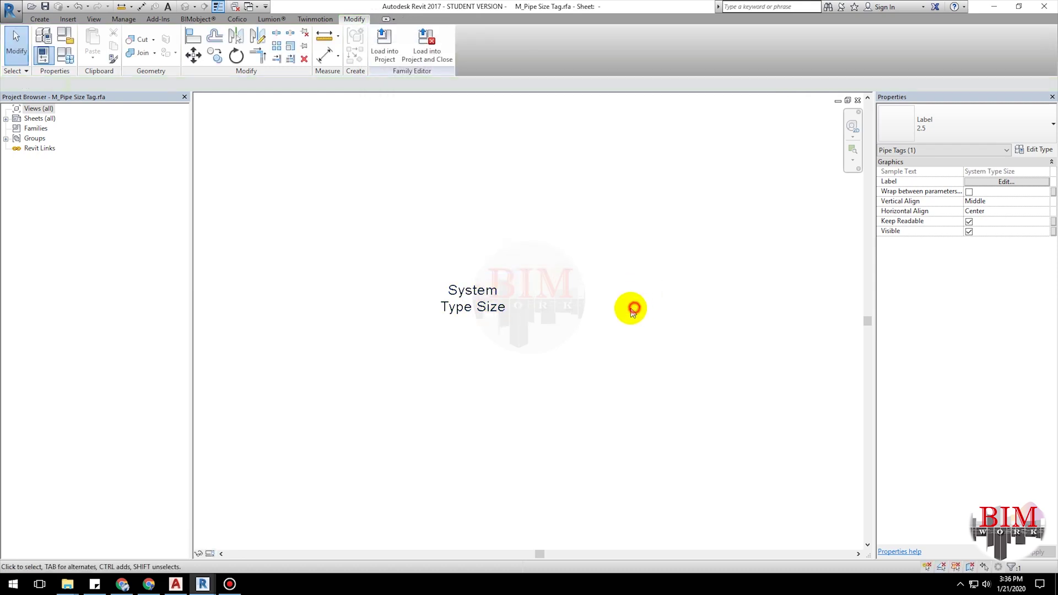
click(433, 58)
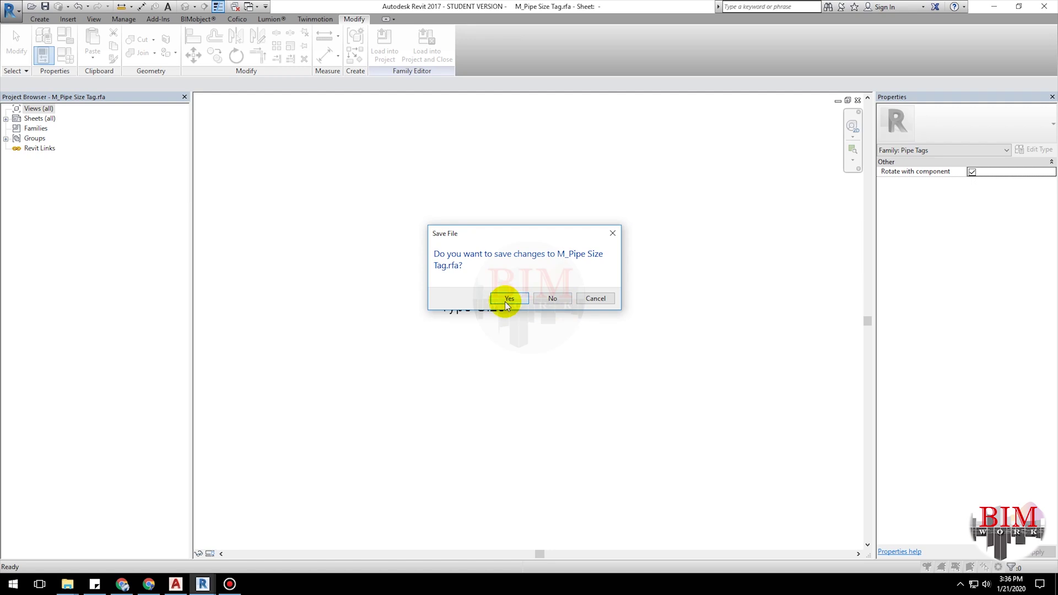
click(544, 297)
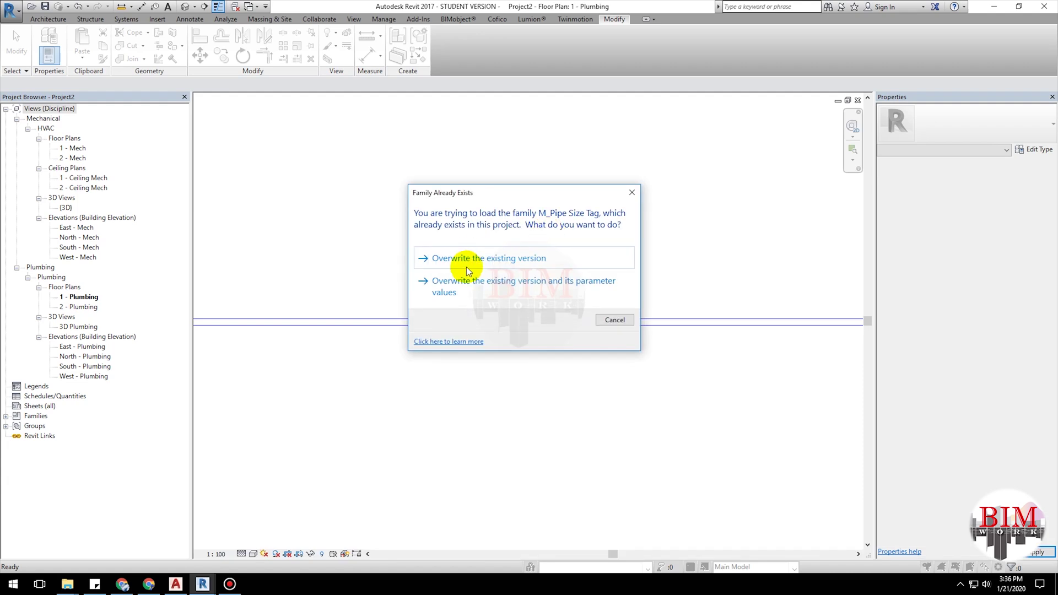
click(469, 286)
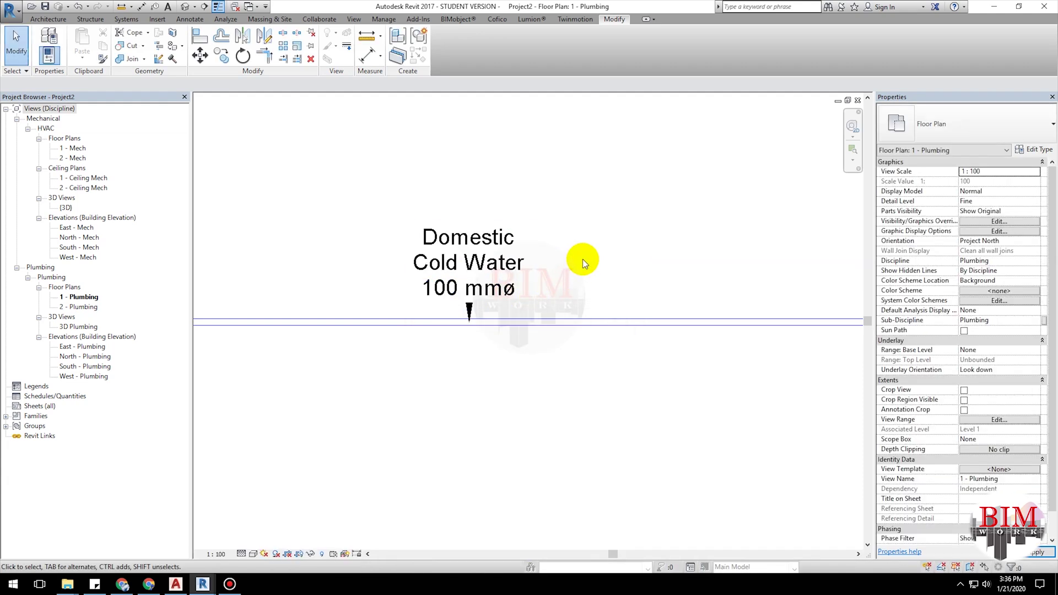
Move the pipe tag higher above the pipe.
scroll(583, 259, down, 2)
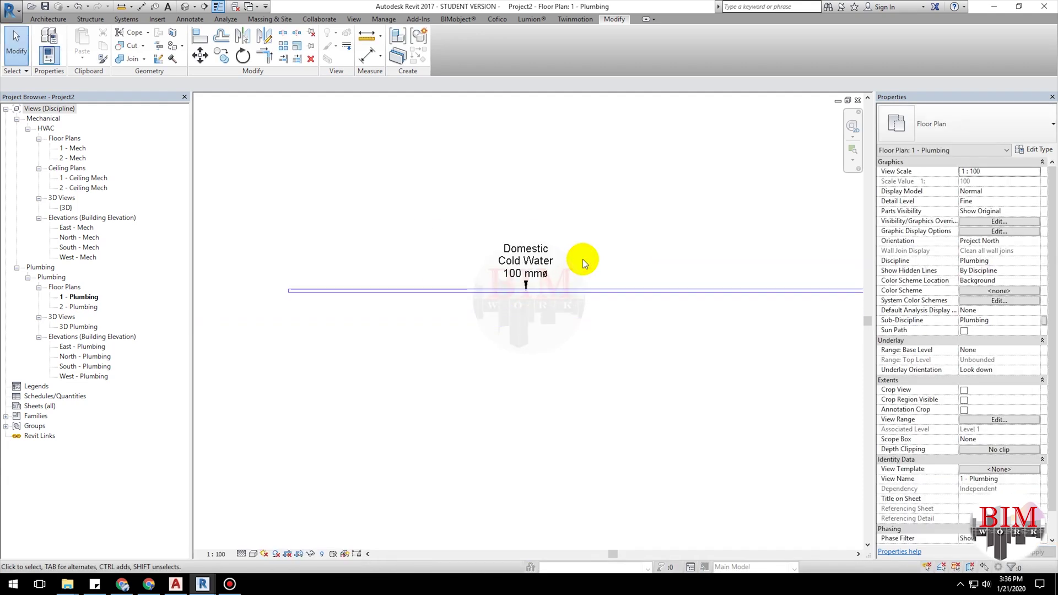
click(514, 292)
drag(514, 295, 538, 256)
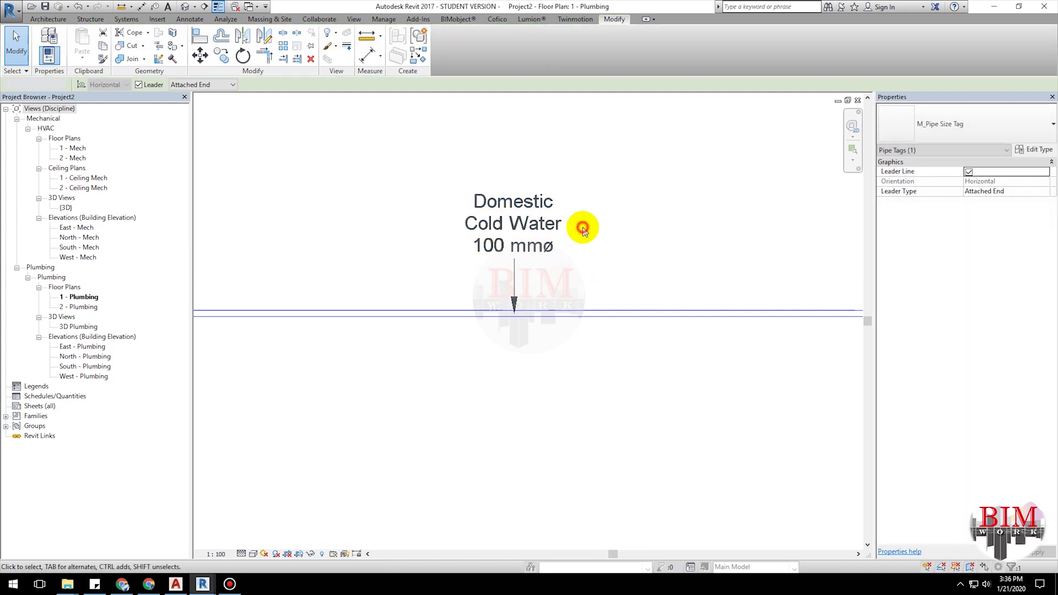
In the tag family, widen the label so System Type Size fits on one line.
click(540, 246)
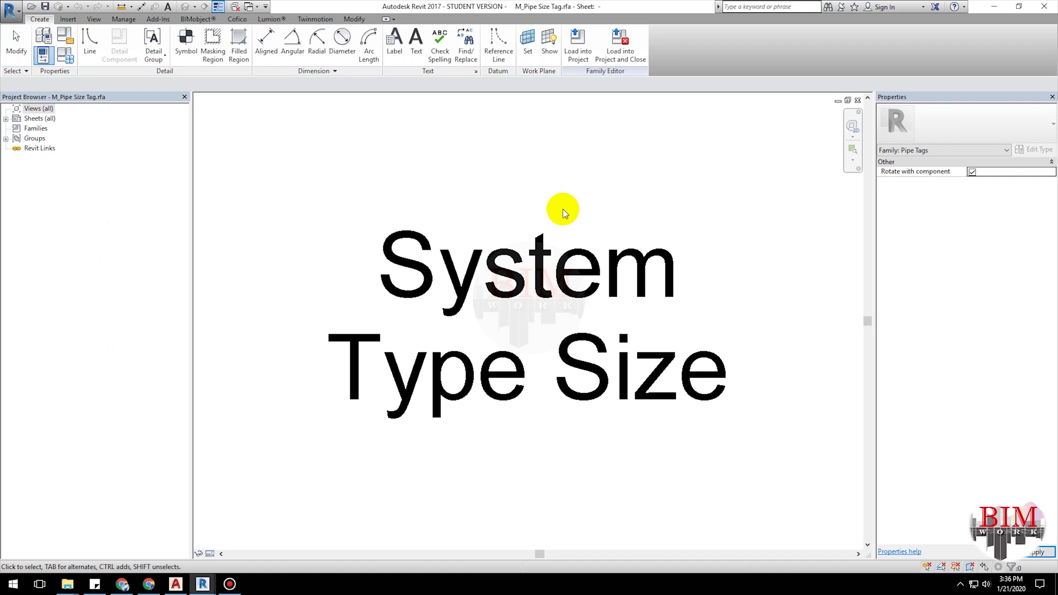
click(488, 274)
scroll(486, 287, down, 3)
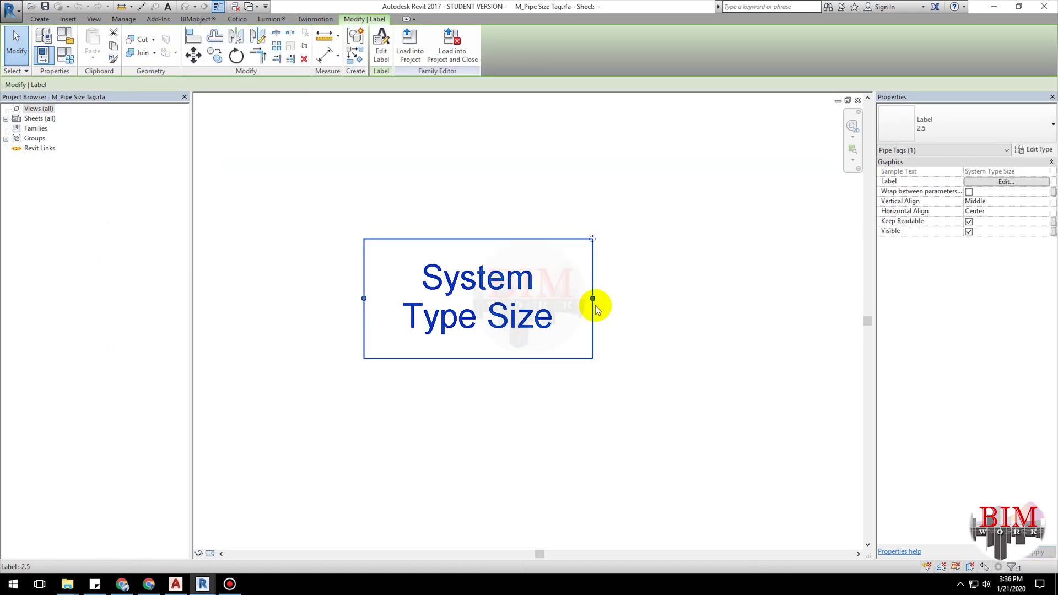
drag(592, 298, 730, 307)
click(666, 385)
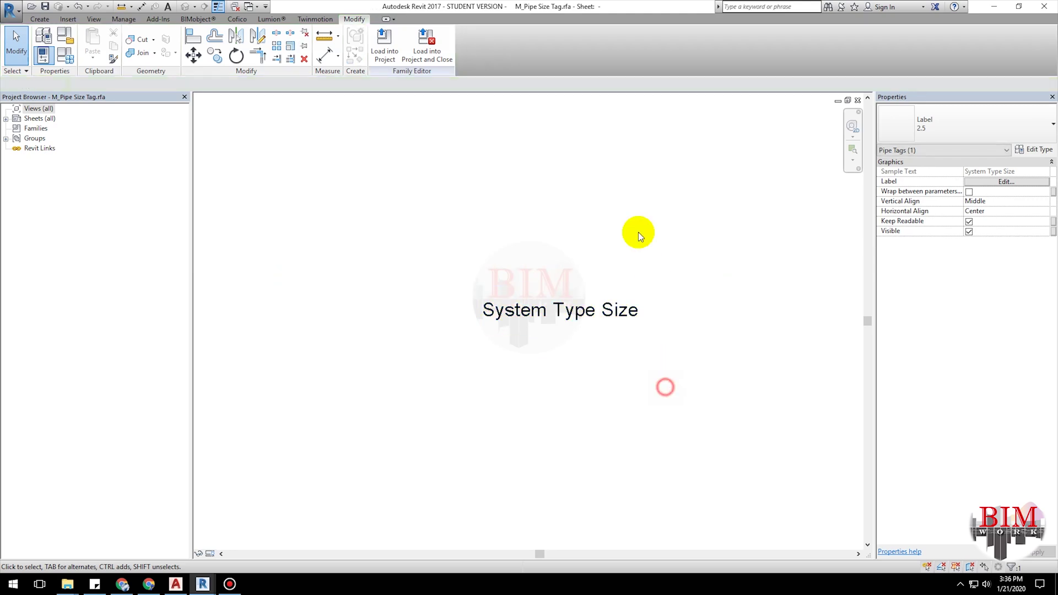
Reload the tag family without saving, overwriting the existing version and its parameter values.
click(435, 58)
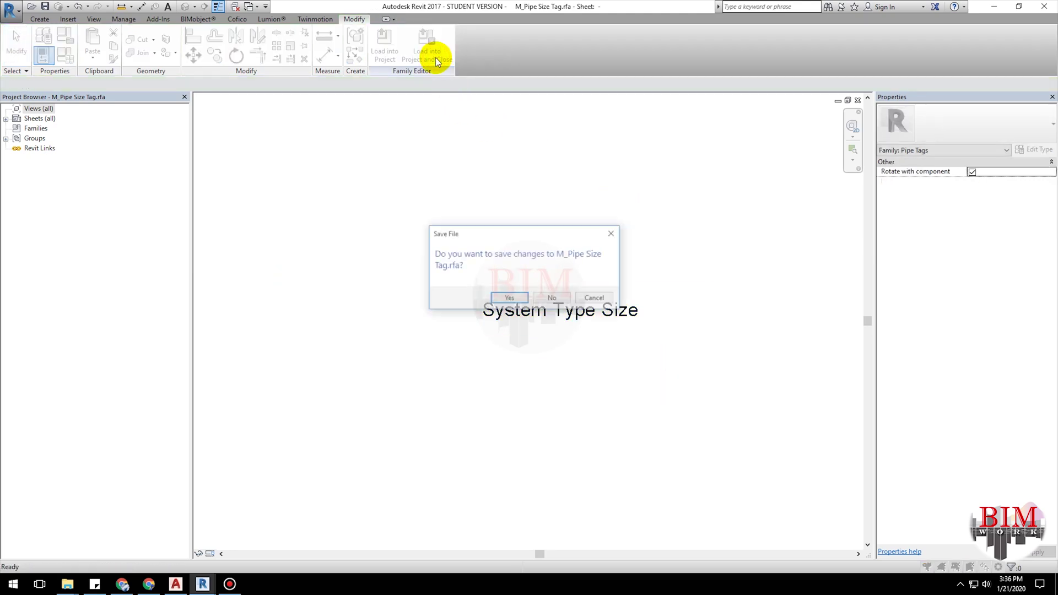
click(567, 299)
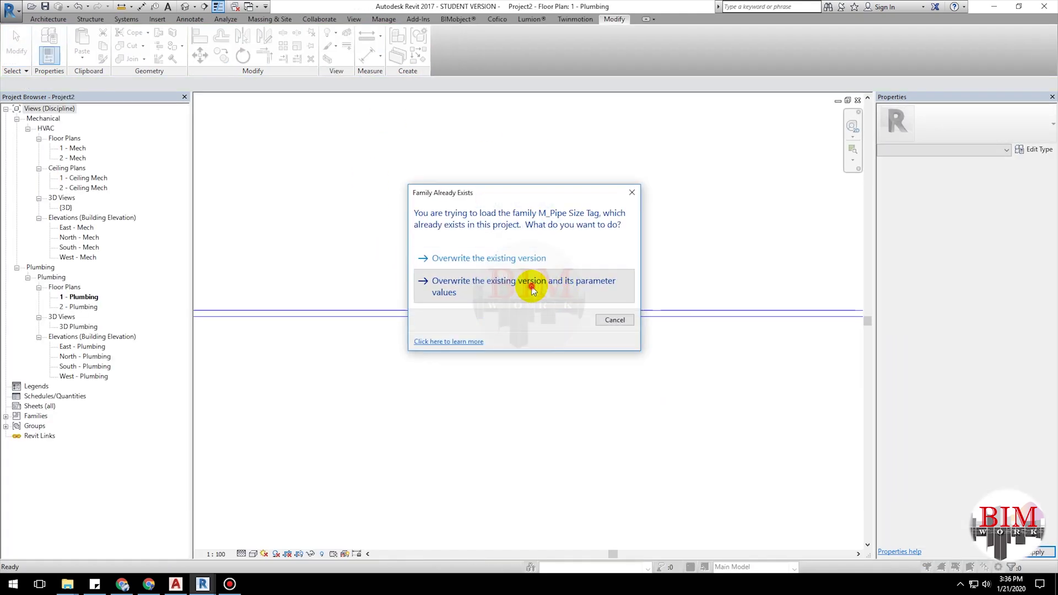
click(532, 285)
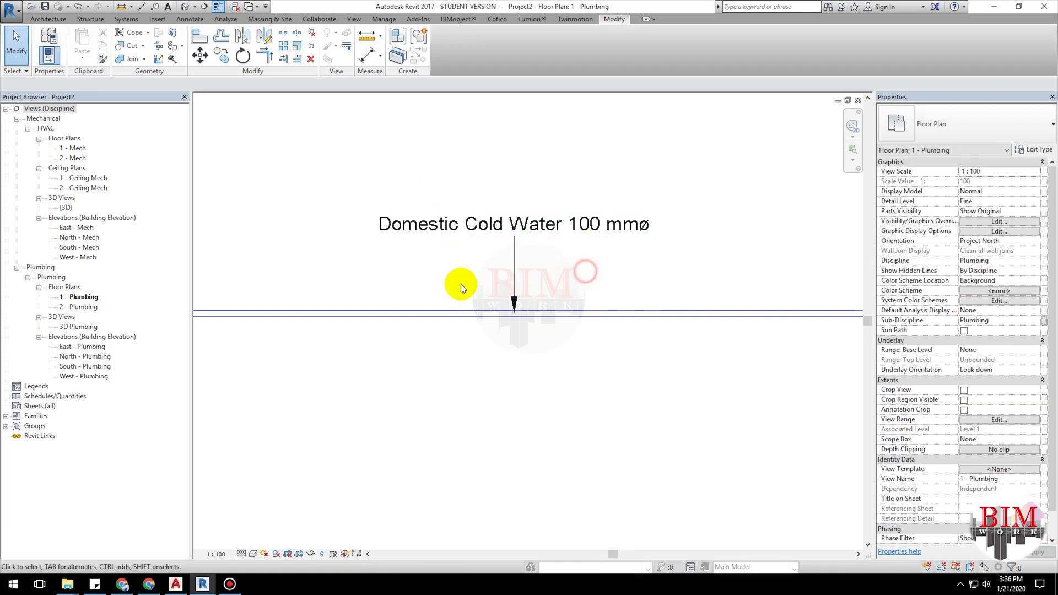
scroll(427, 284, down, 5)
scroll(441, 297, up, 3)
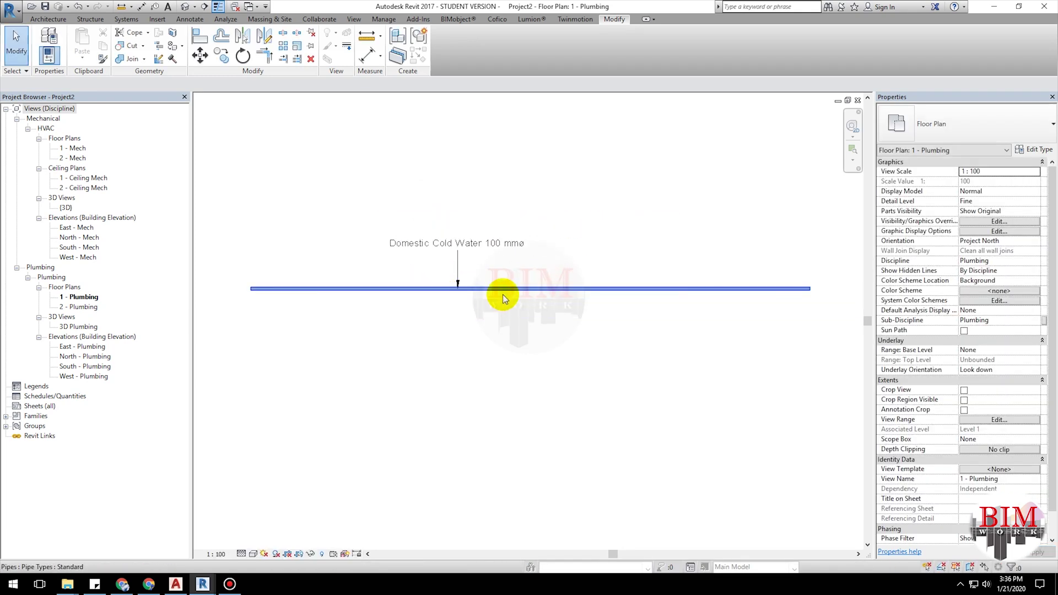
click(482, 366)
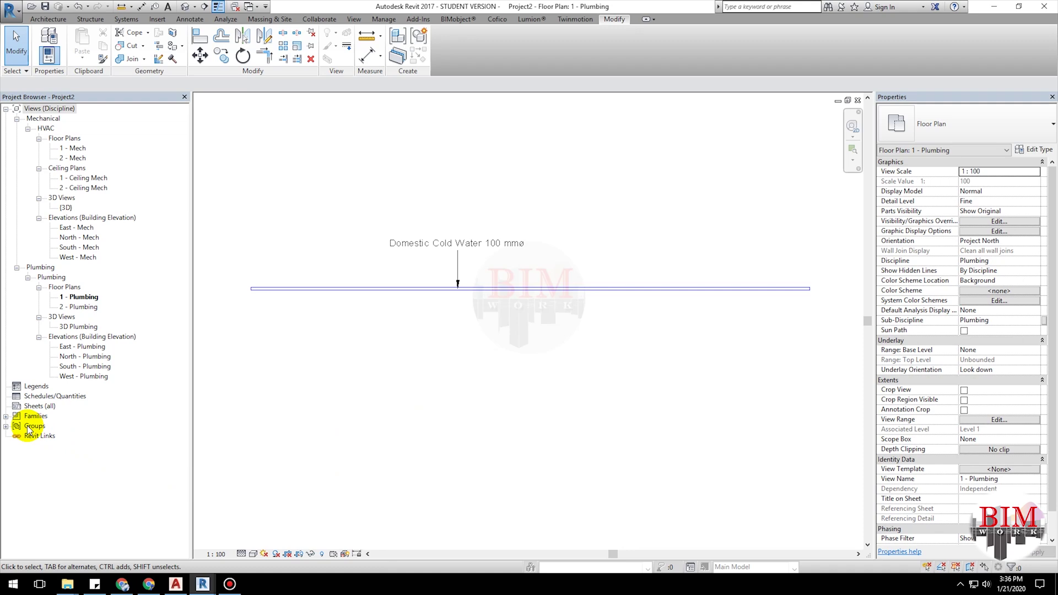
Expand Families > Piping Systems > Piping System in the Project Browser.
click(6, 416)
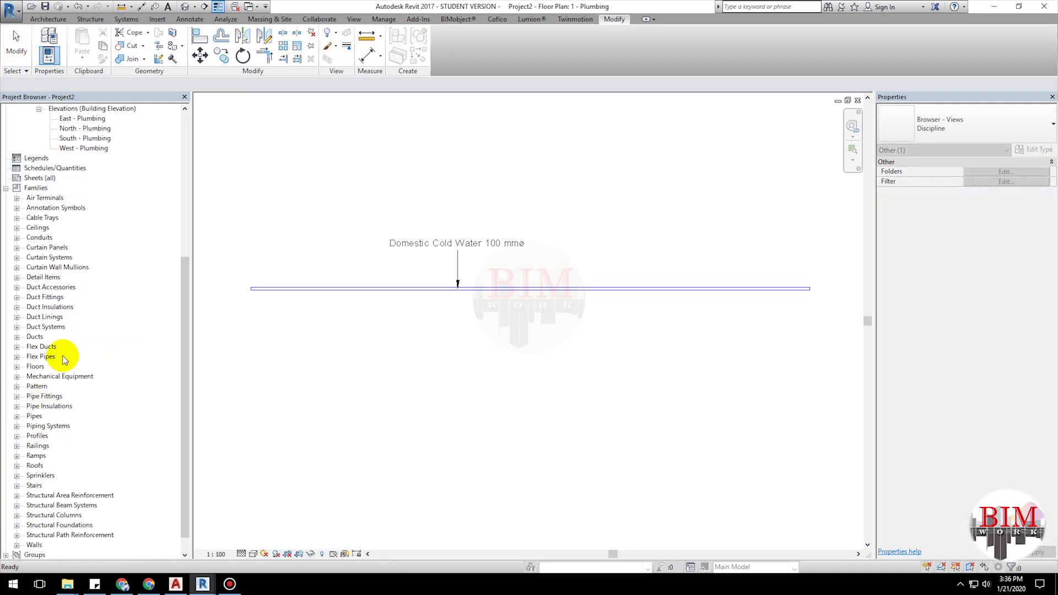
click(70, 381)
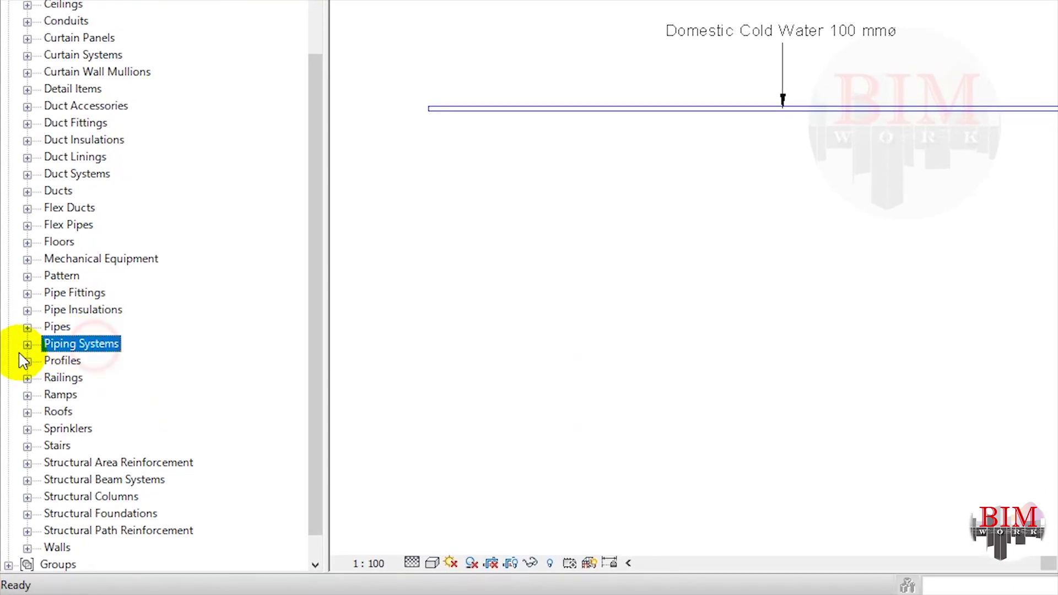
click(23, 381)
click(47, 362)
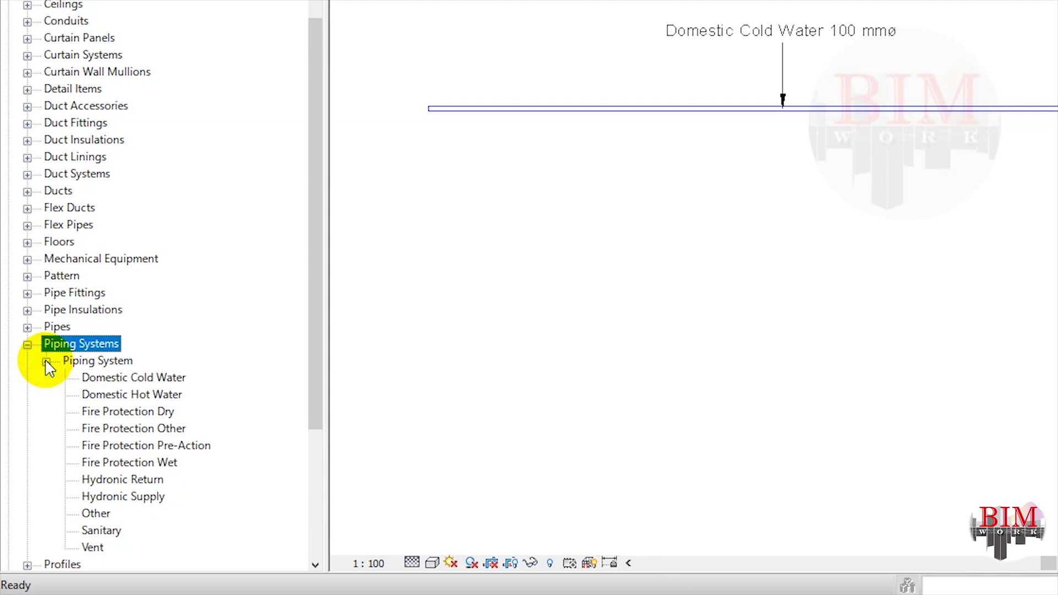
scroll(132, 375, down, 2)
scroll(165, 331, down, 2)
Duplicate Domestic Cold Water and rename the copy to CW.
click(167, 312)
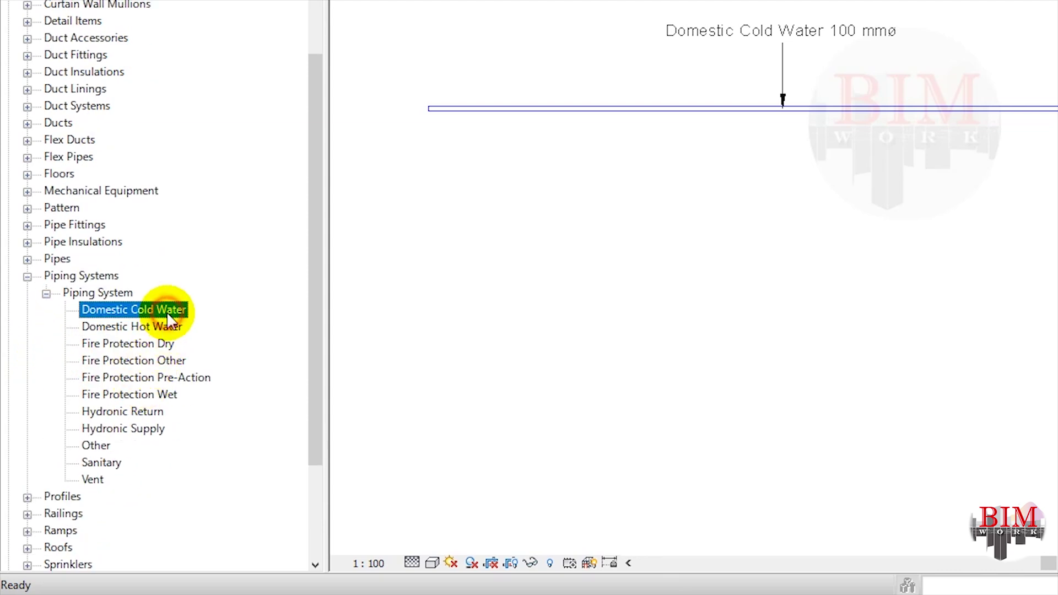
right_click(167, 312)
click(192, 325)
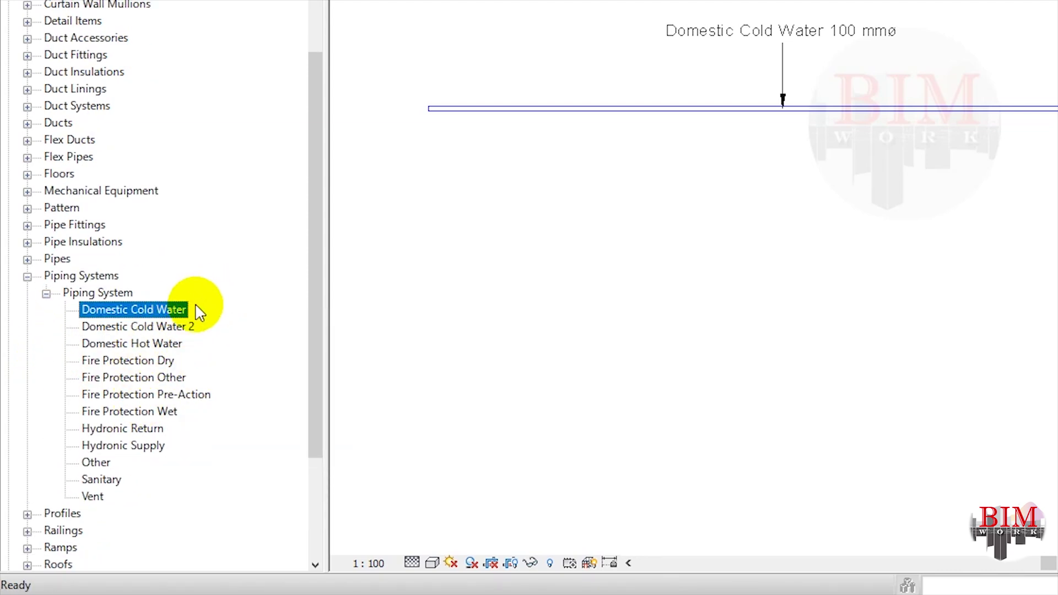
right_click(172, 327)
click(231, 407)
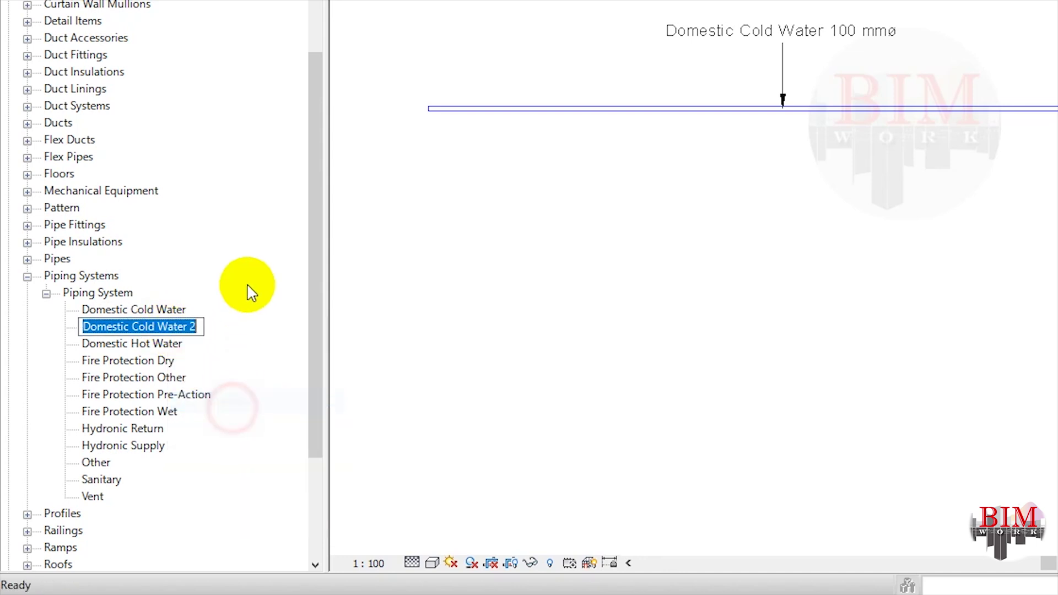
text(CW)
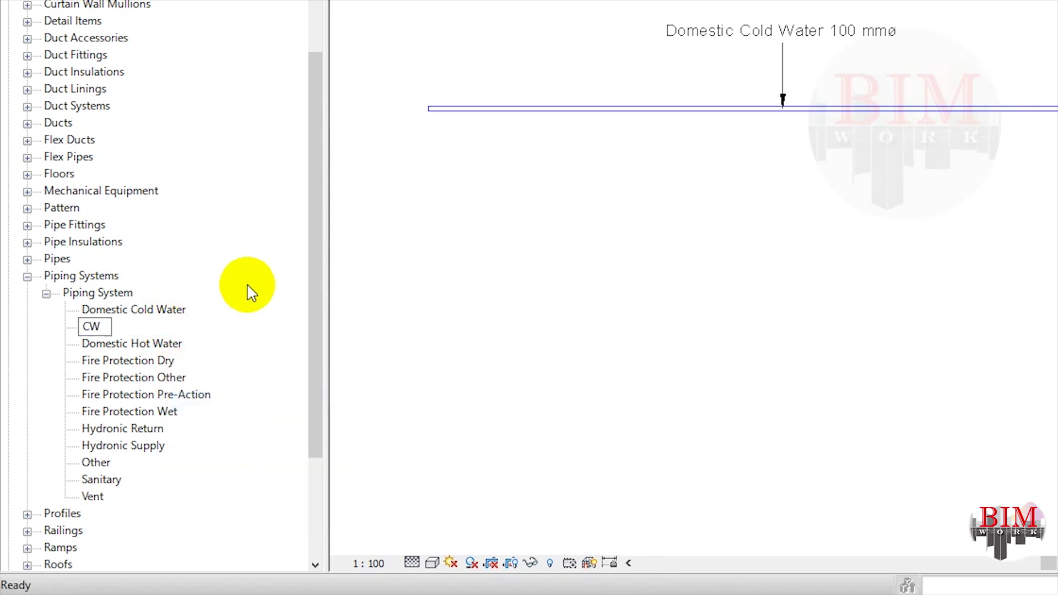
key(Return)
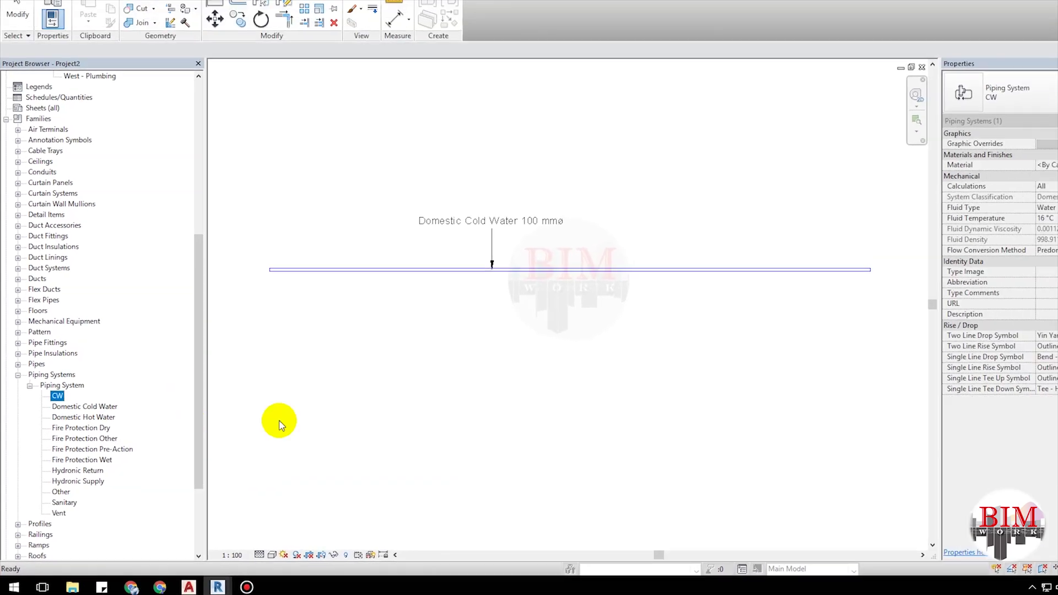
Change the first pipe's System Type to CW so its tag reads CW 100 mmø.
click(290, 416)
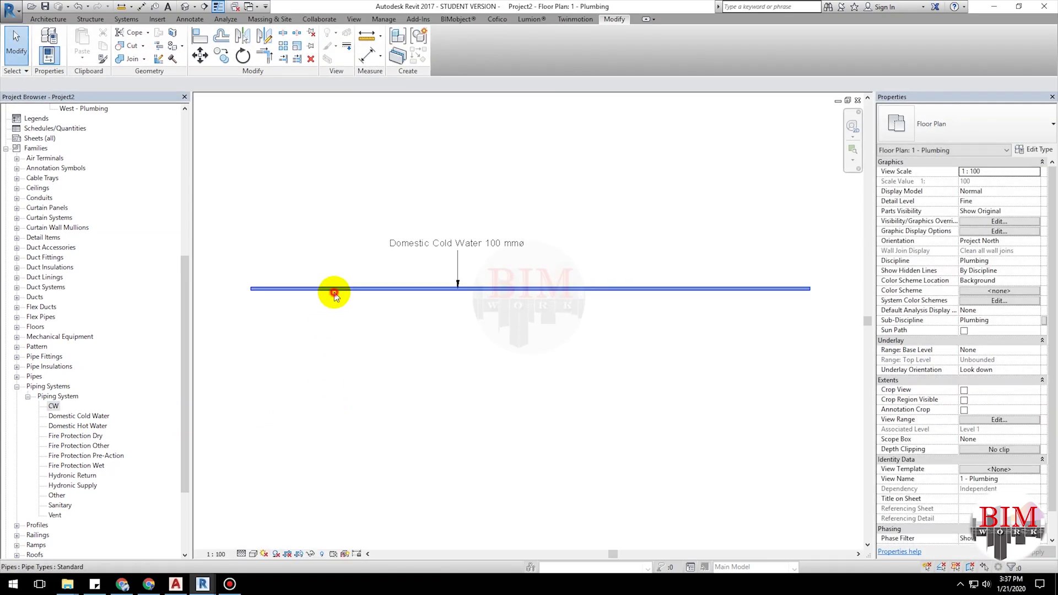
click(334, 291)
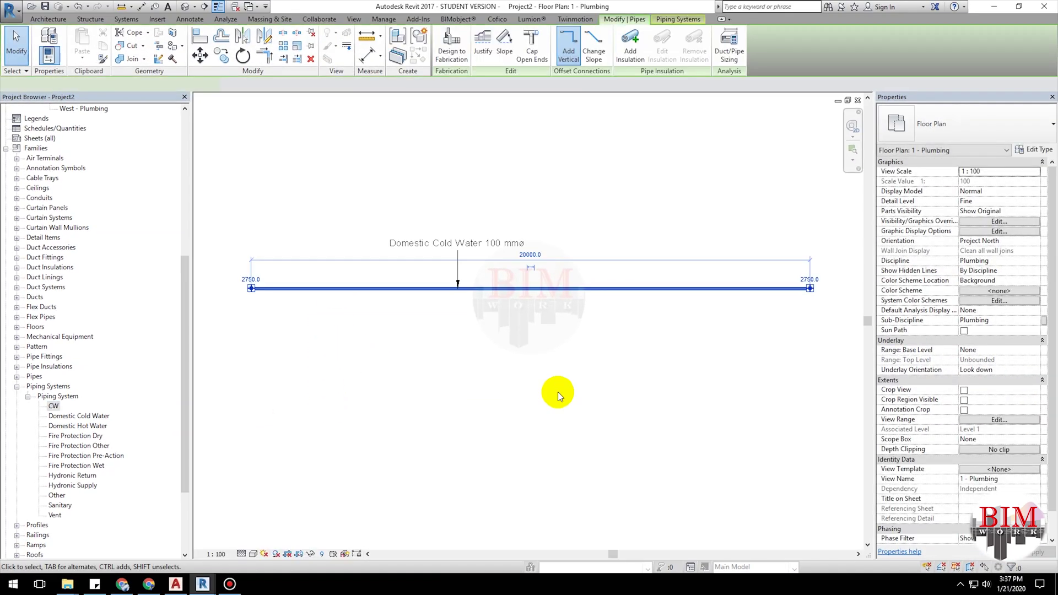
click(1036, 311)
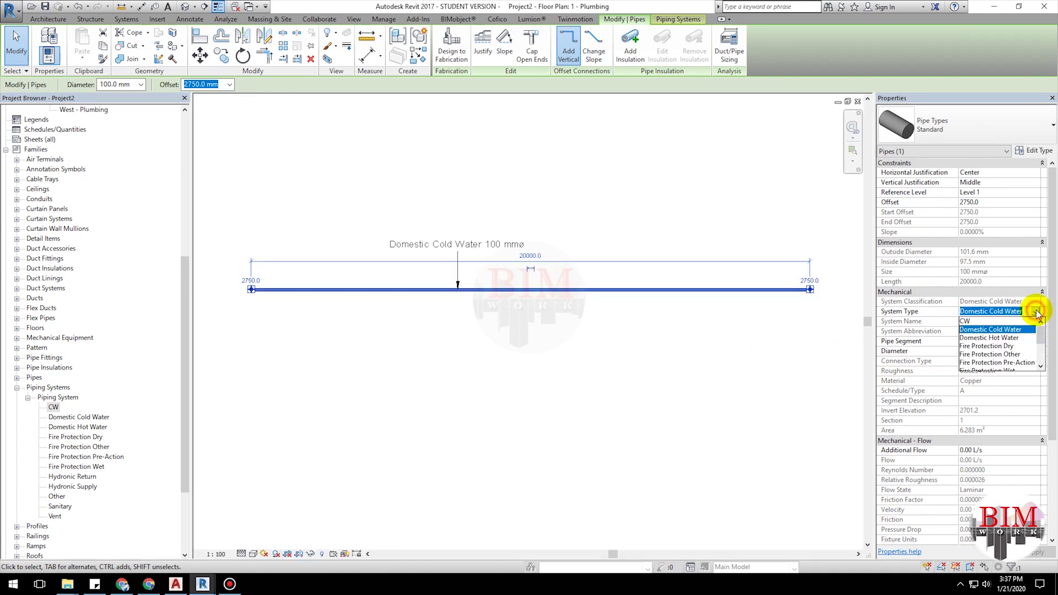
click(970, 322)
click(723, 338)
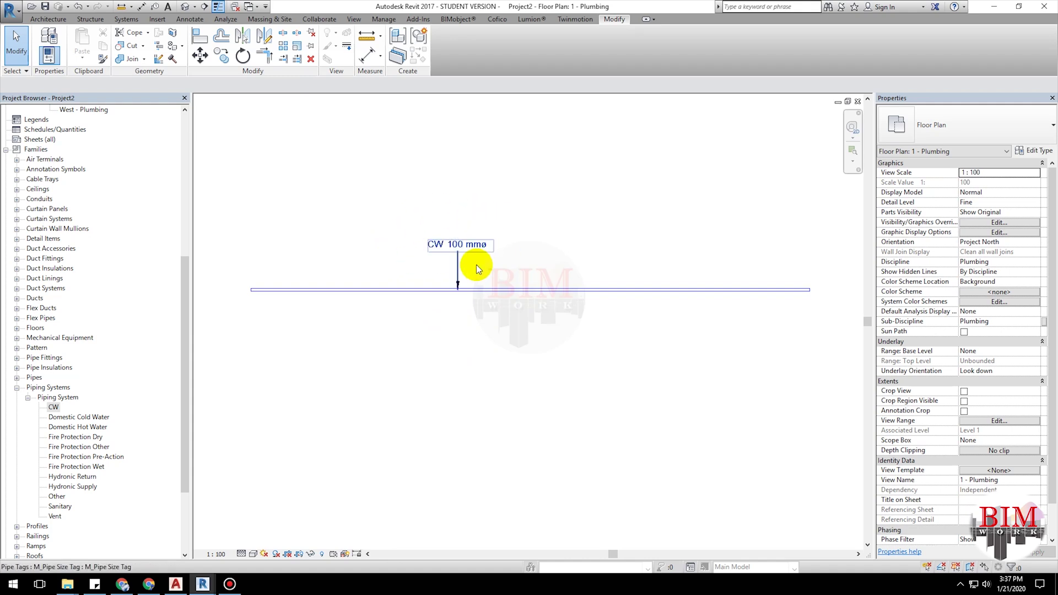
scroll(472, 339, down, 1)
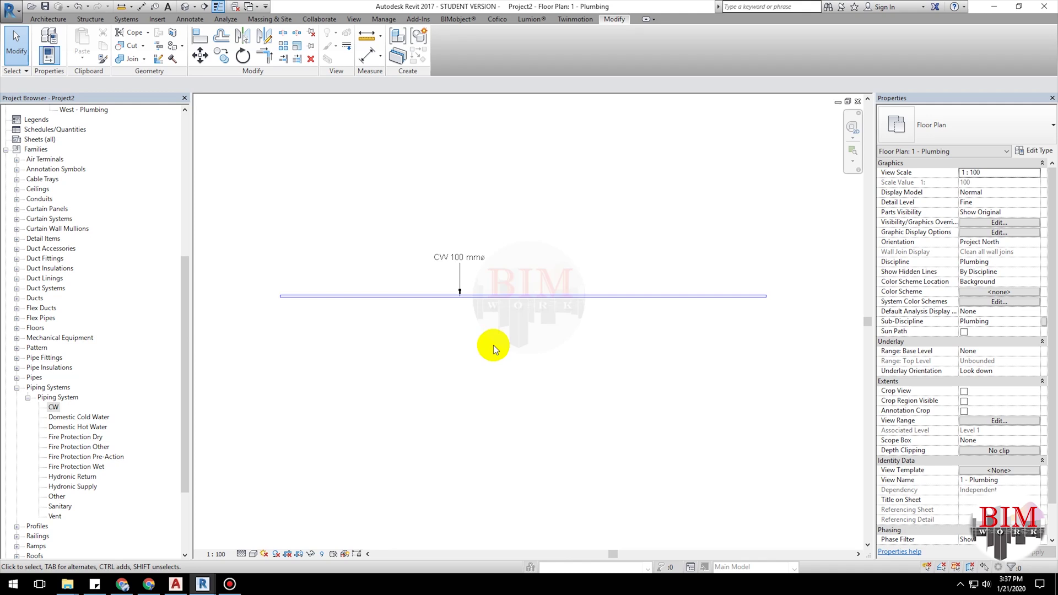
Set up a new pipe with System Type CW, Copper - A segment and 200 mm diameter.
click(126, 19)
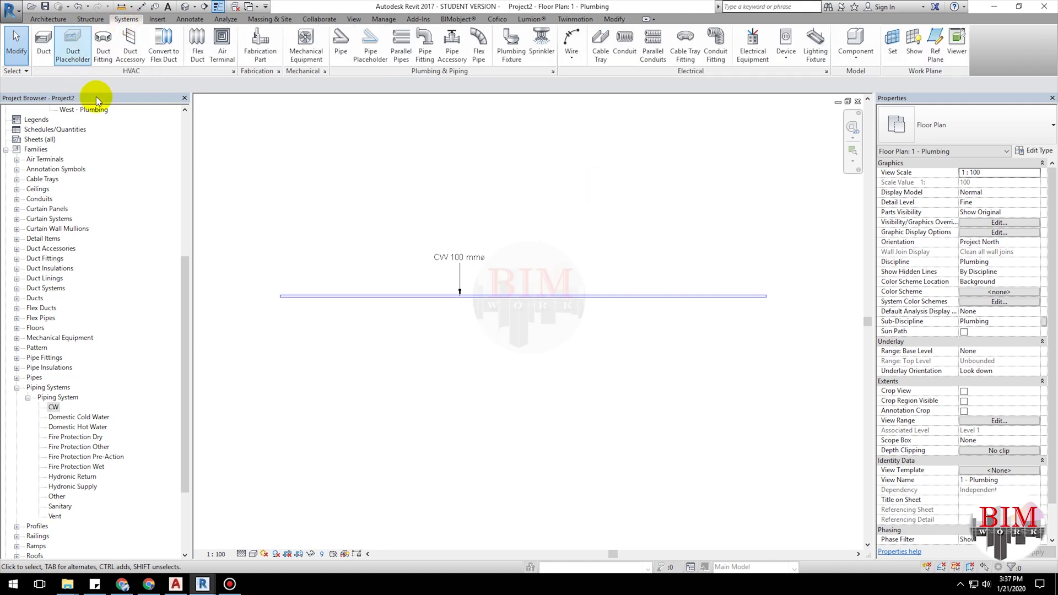
click(346, 39)
click(1036, 311)
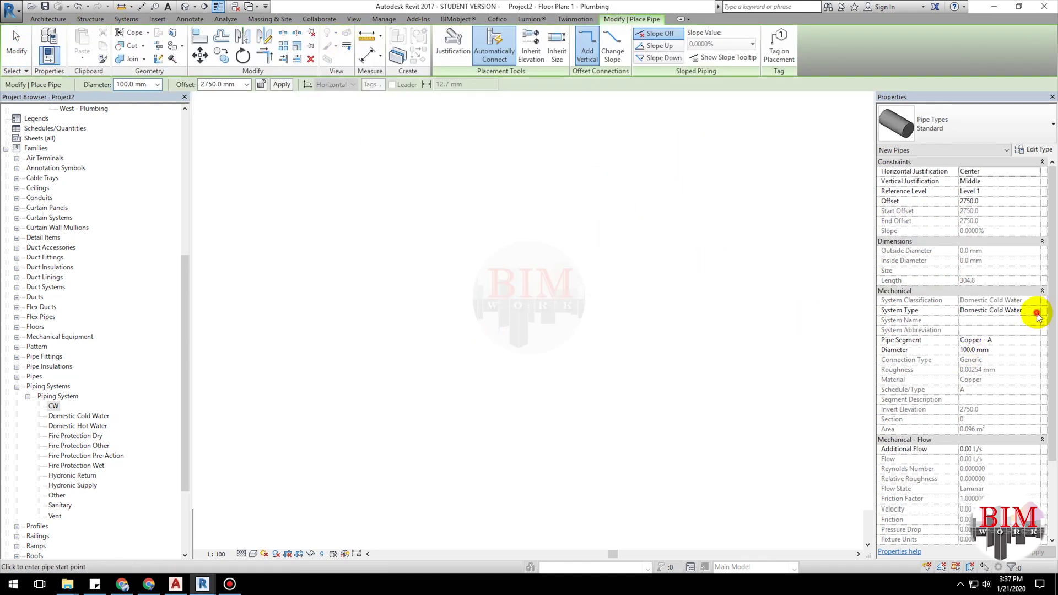
click(965, 320)
click(1025, 340)
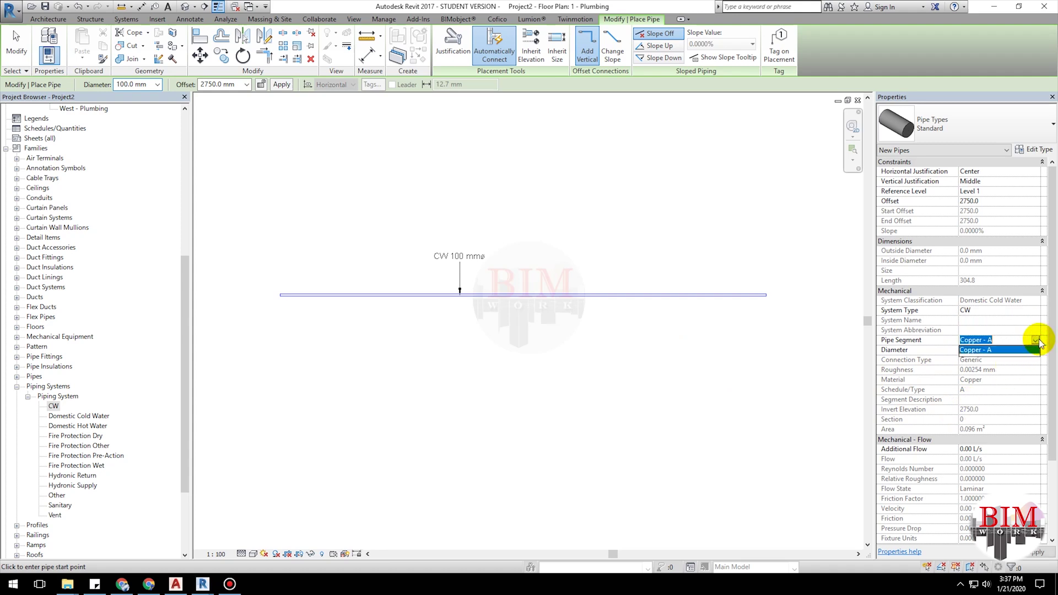
click(1031, 134)
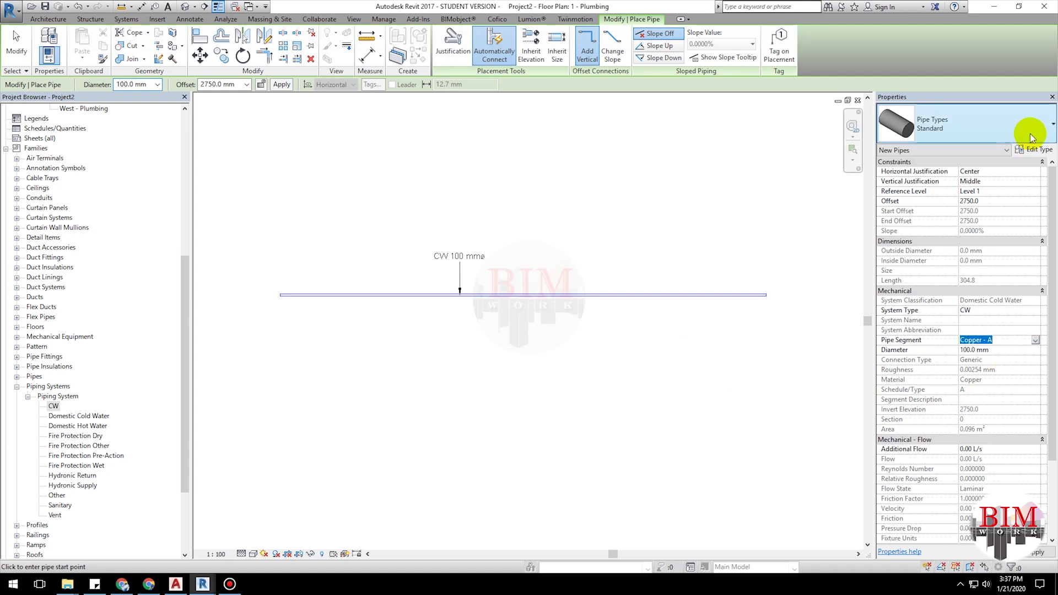
click(156, 84)
click(118, 224)
Draw the pipe below the first: right, down, then right again.
click(291, 350)
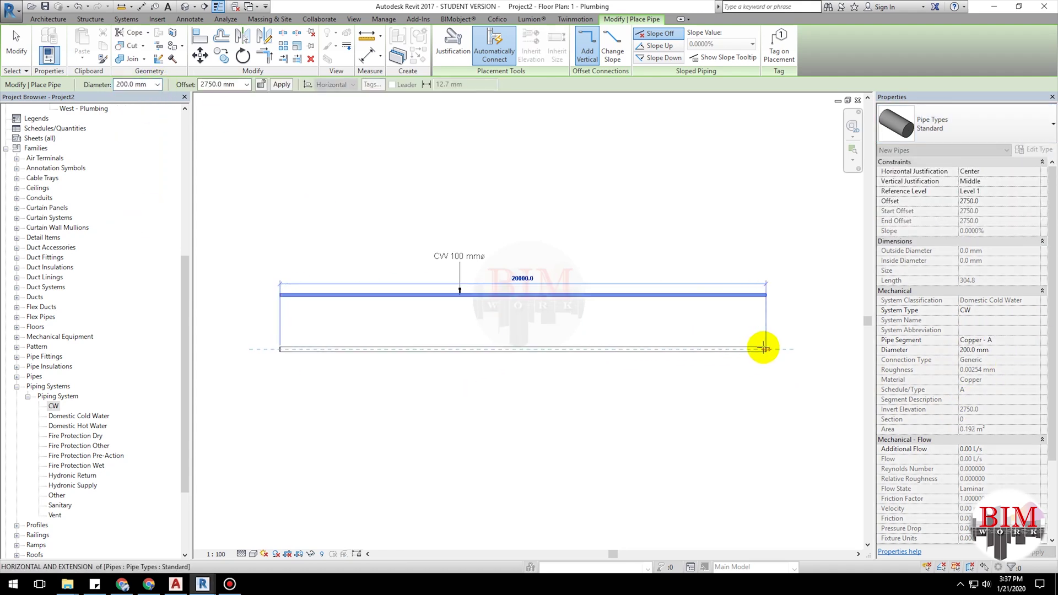
click(540, 350)
click(540, 434)
click(693, 411)
key(Escape)
key(Escape)
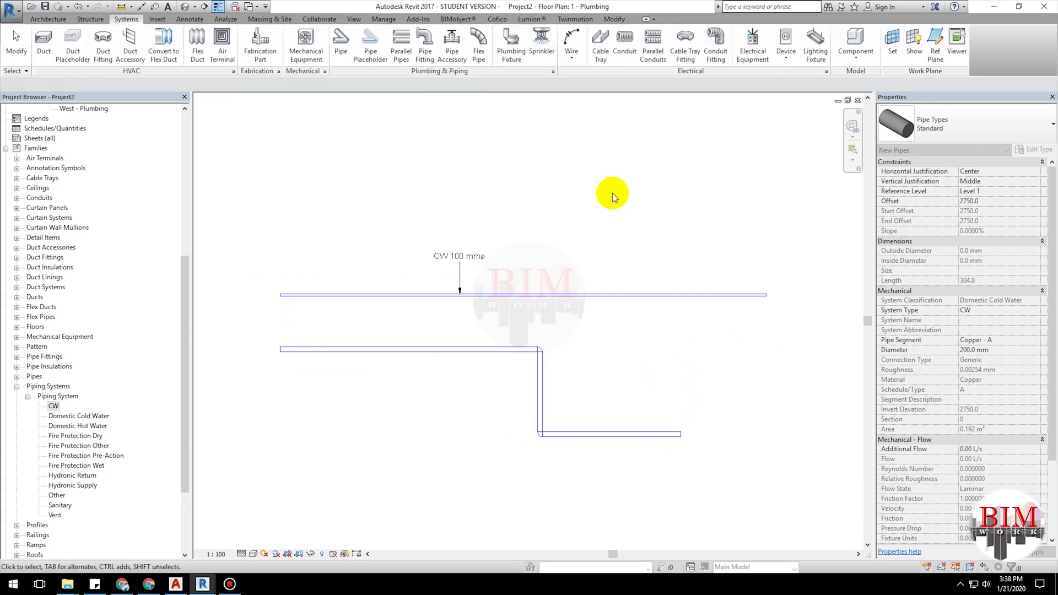
Tag the two horizontal runs and the vertical run of the 200 mm pipe.
click(155, 7)
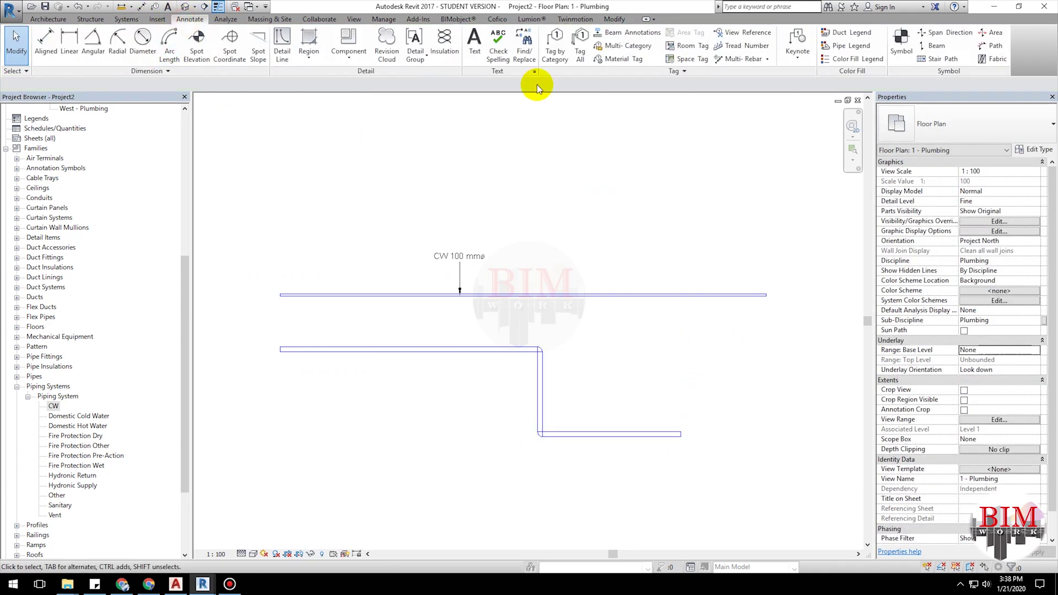
click(402, 349)
click(610, 433)
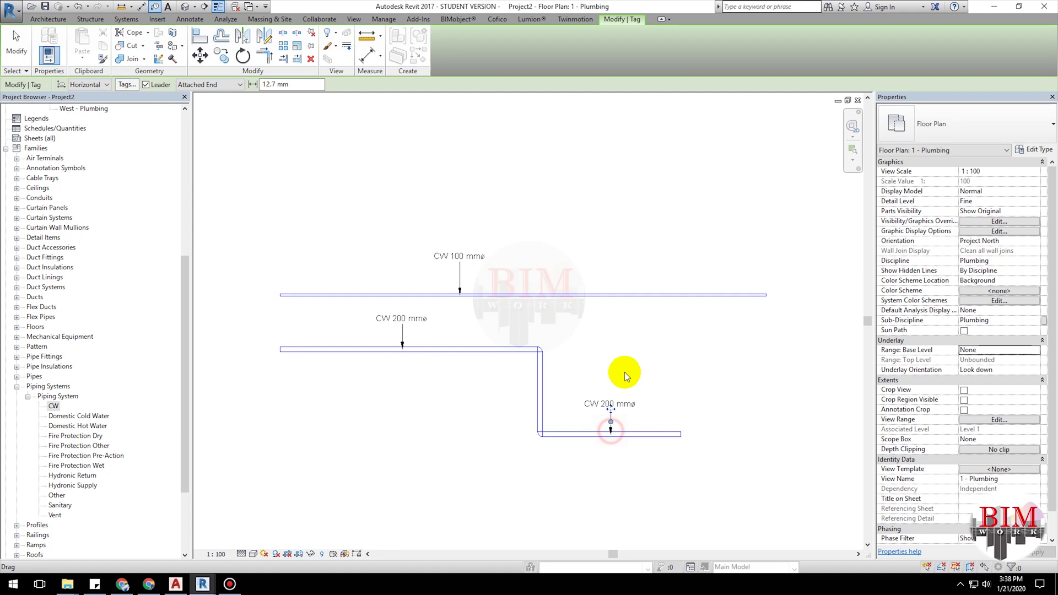
click(541, 387)
key(Escape)
Review the vertical-run tag's type settings, keep Attached End, and toggle its leader off and on.
click(573, 386)
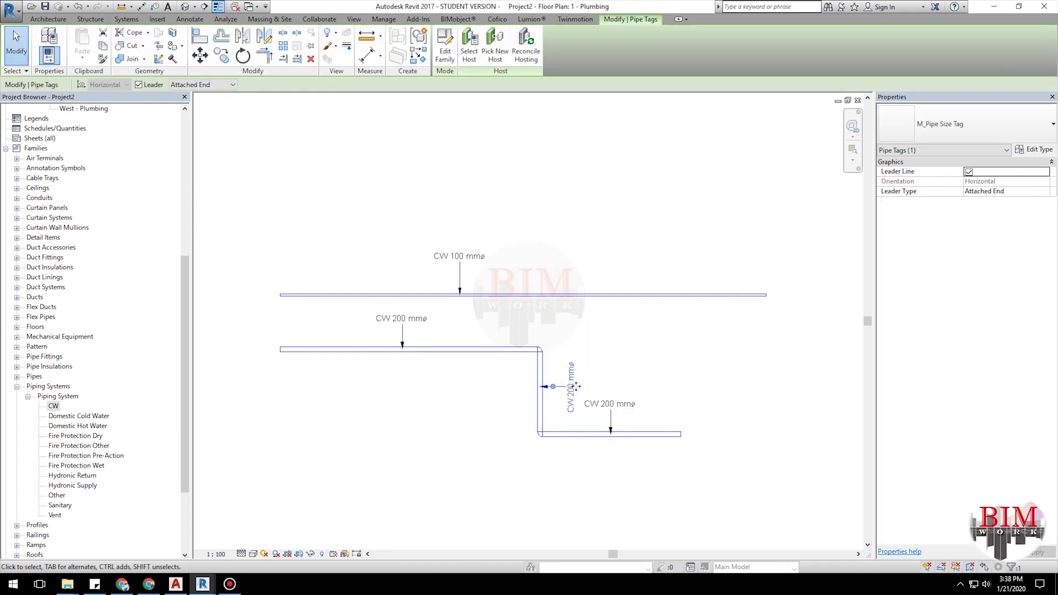
click(1036, 150)
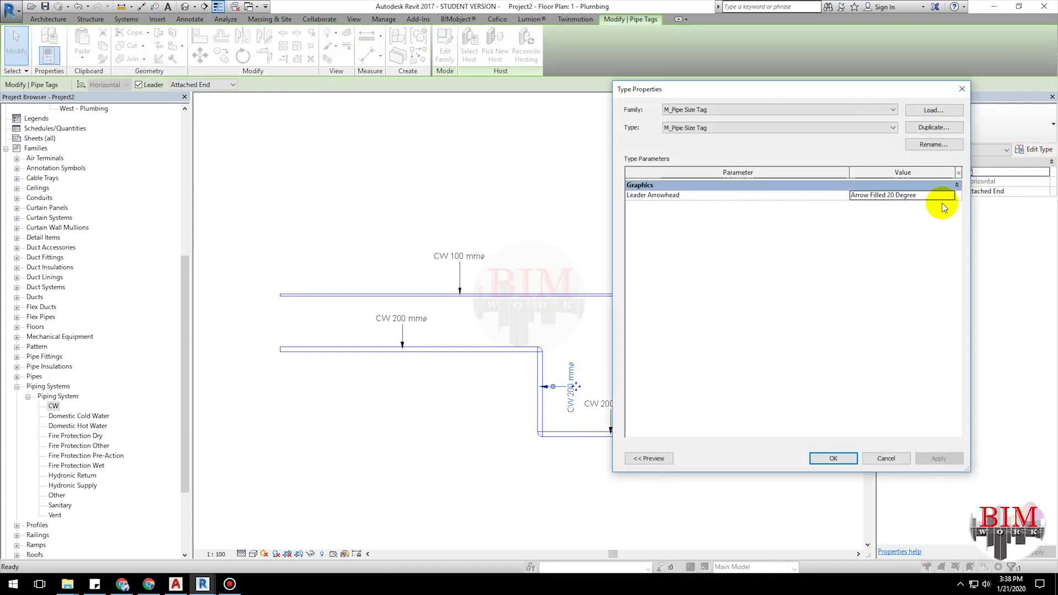
key(Return)
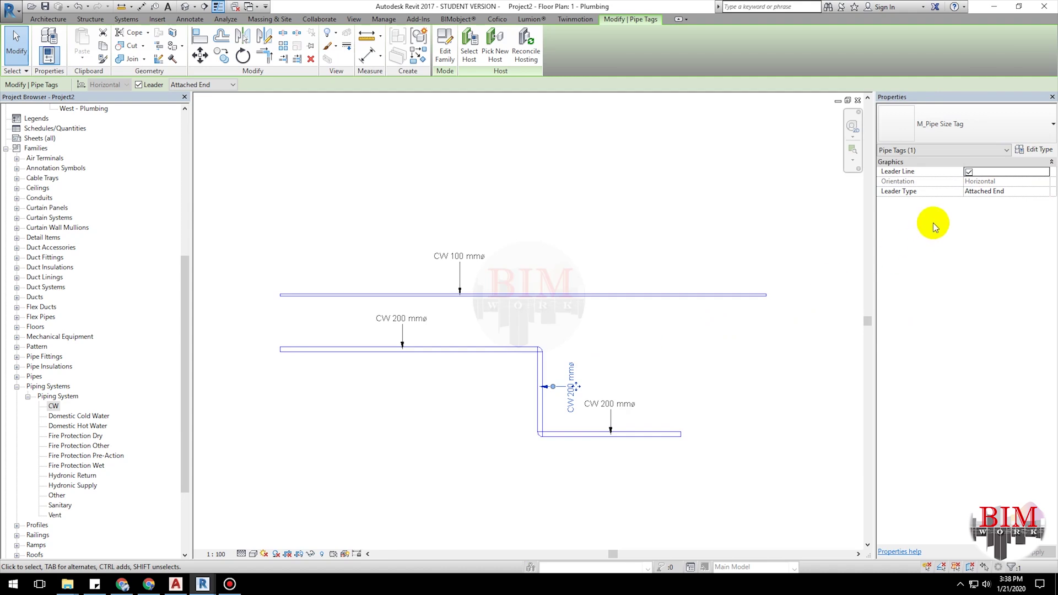
click(1044, 193)
click(999, 242)
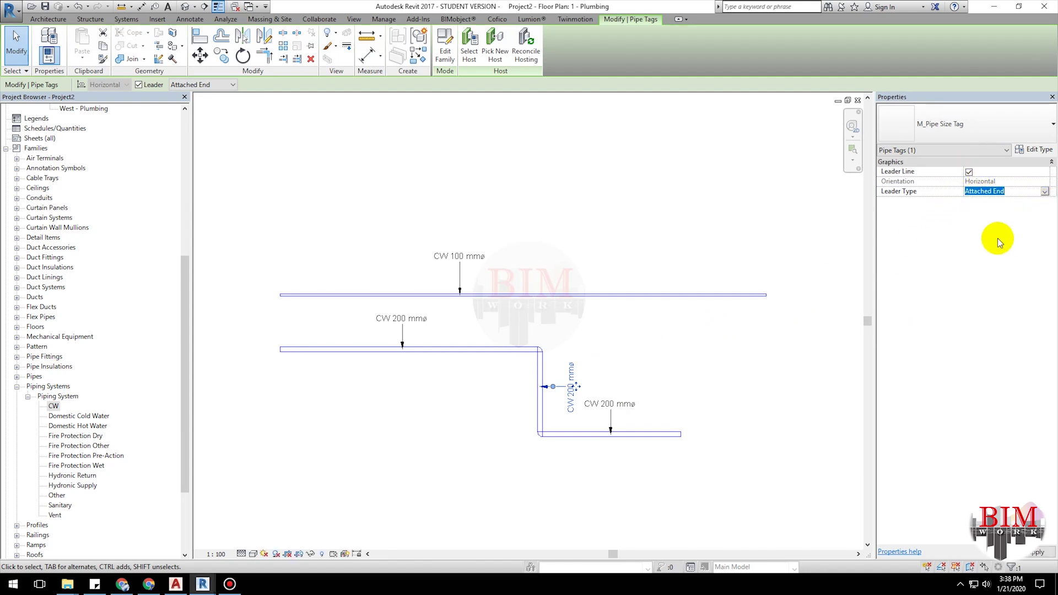
click(969, 173)
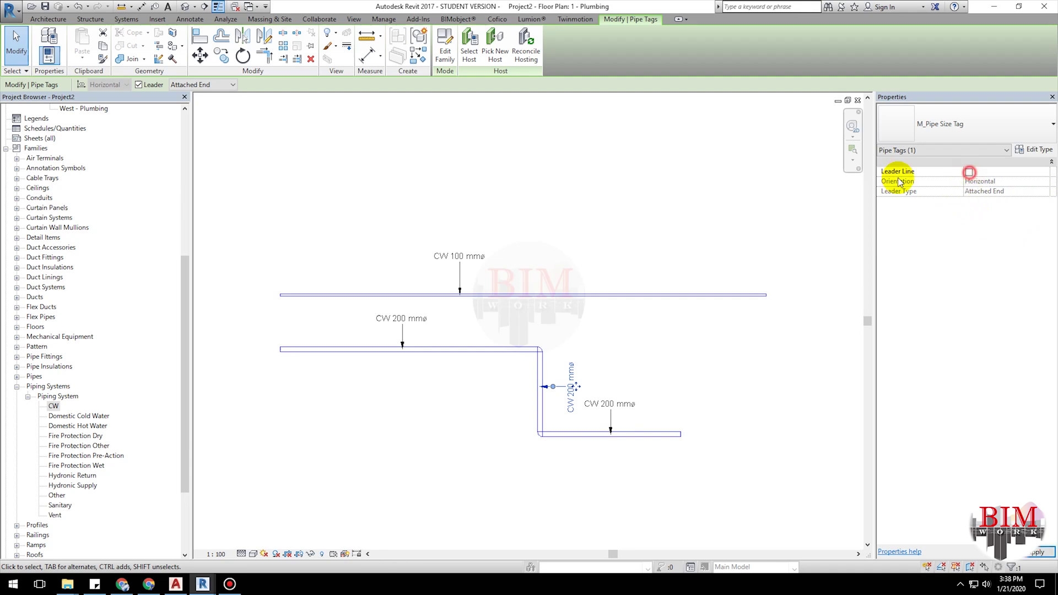
click(623, 218)
click(572, 385)
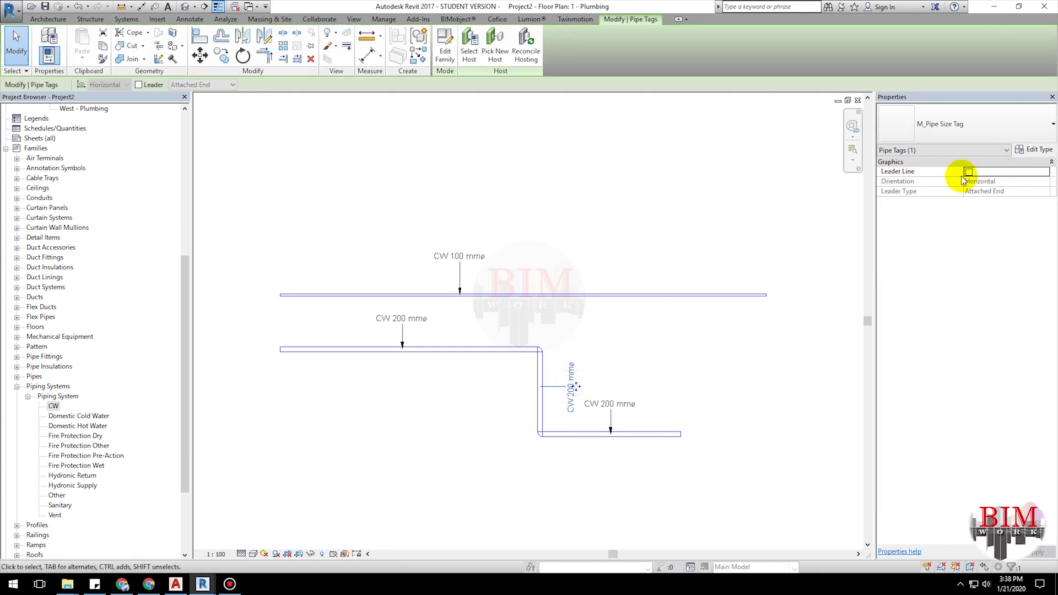
Move the vertical pipe's CW 200 mmø tag to the left side of the pipe.
click(640, 185)
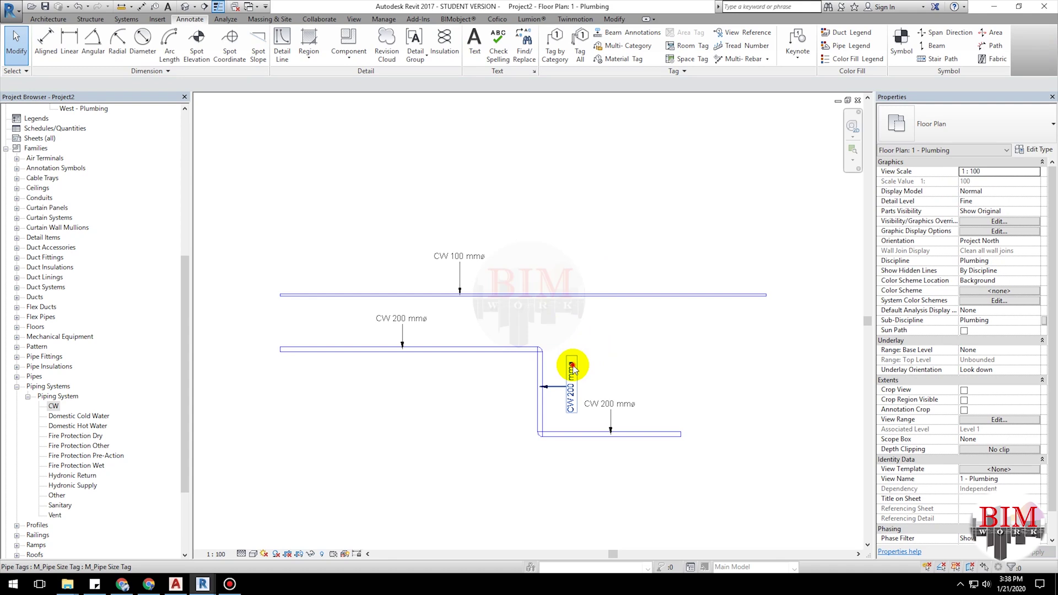
click(572, 366)
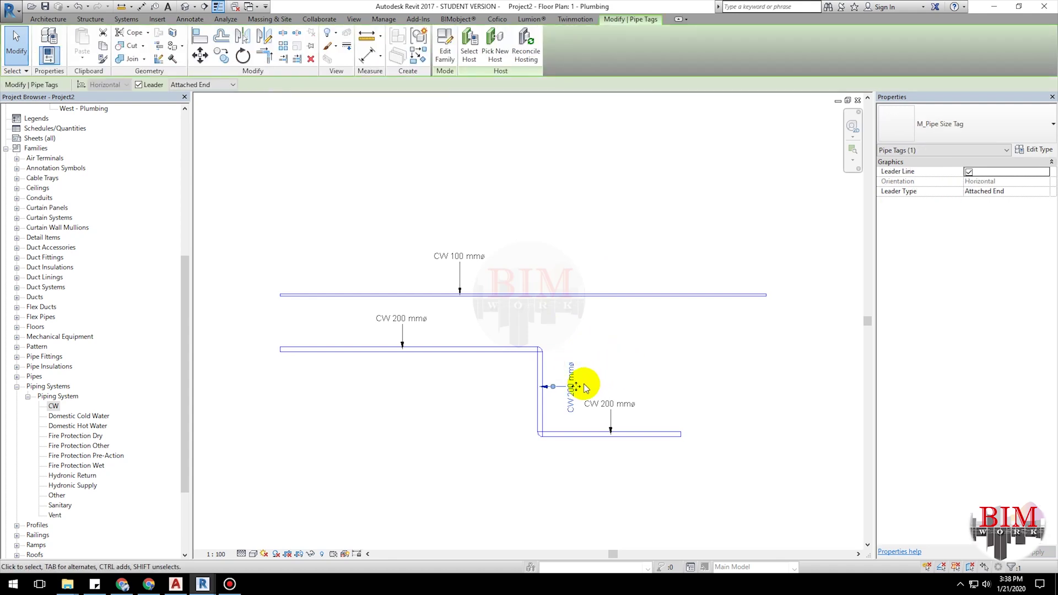
drag(584, 384, 504, 392)
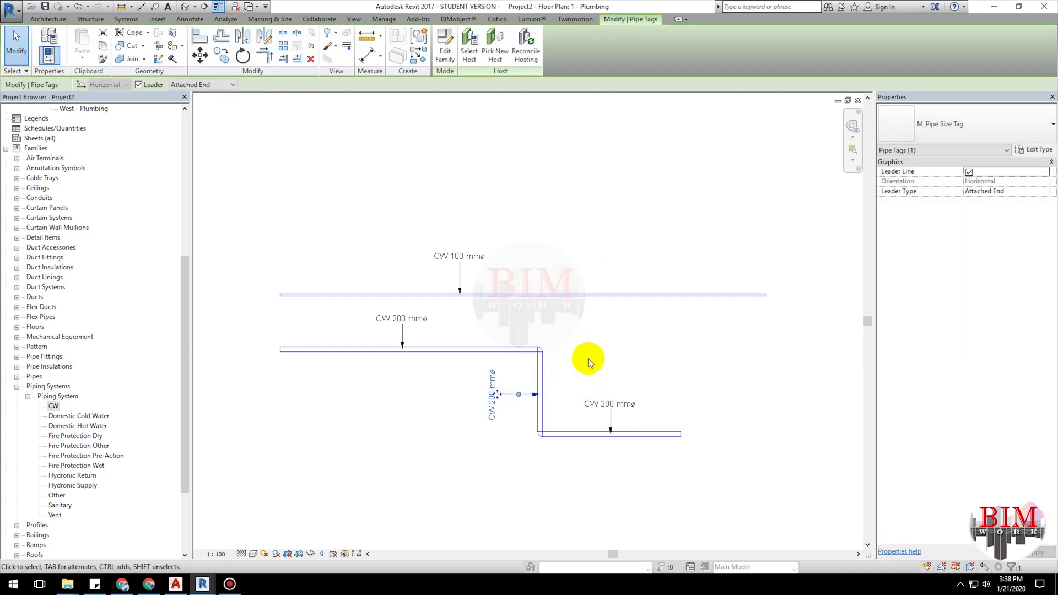
middle_drag(605, 365, 609, 312)
click(610, 312)
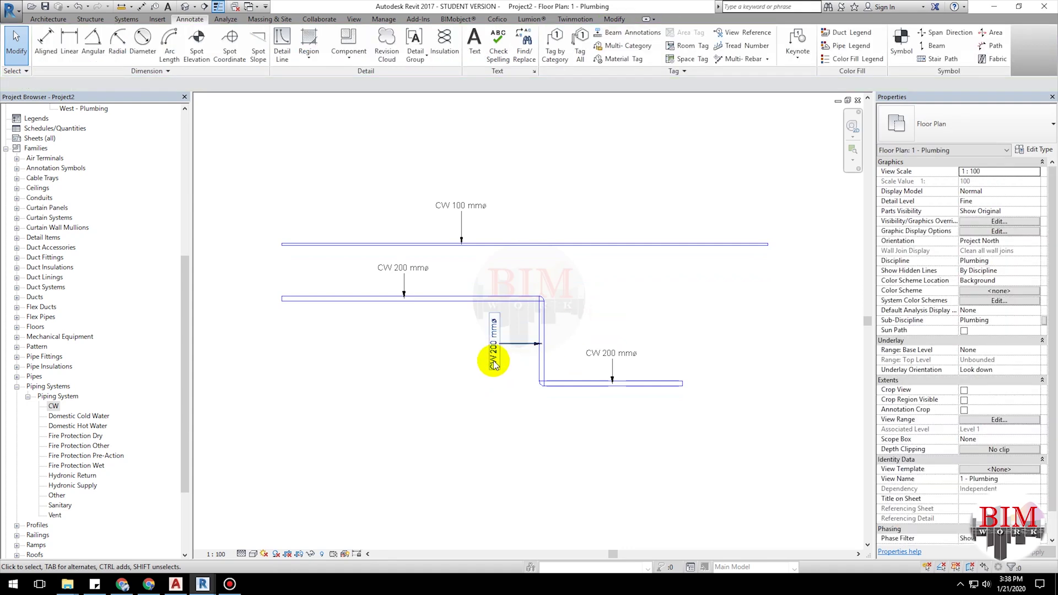
Switch the vertical tag's leader end to Free End.
click(492, 361)
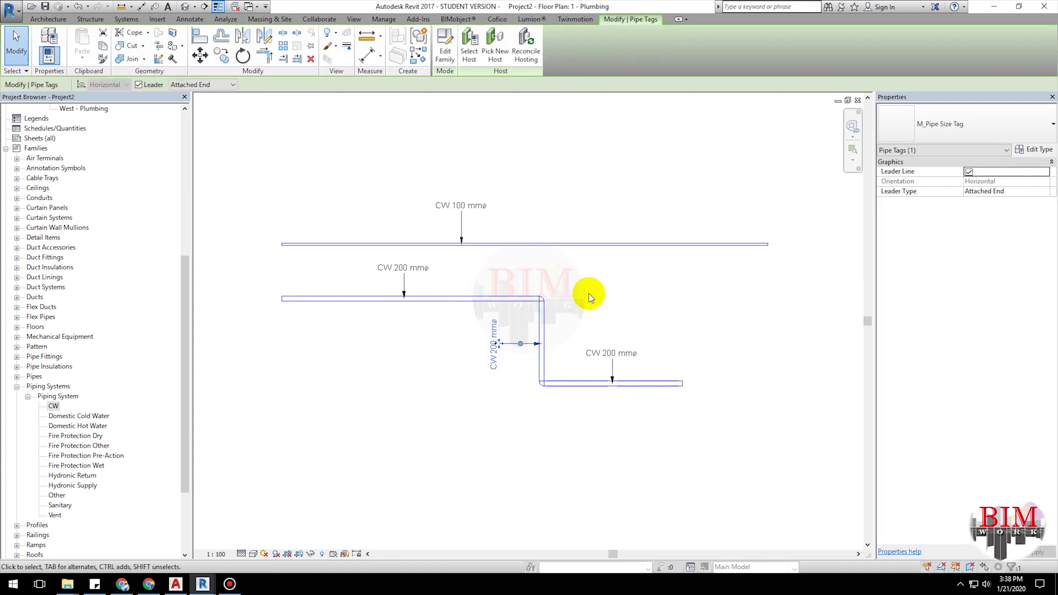
click(229, 85)
click(212, 103)
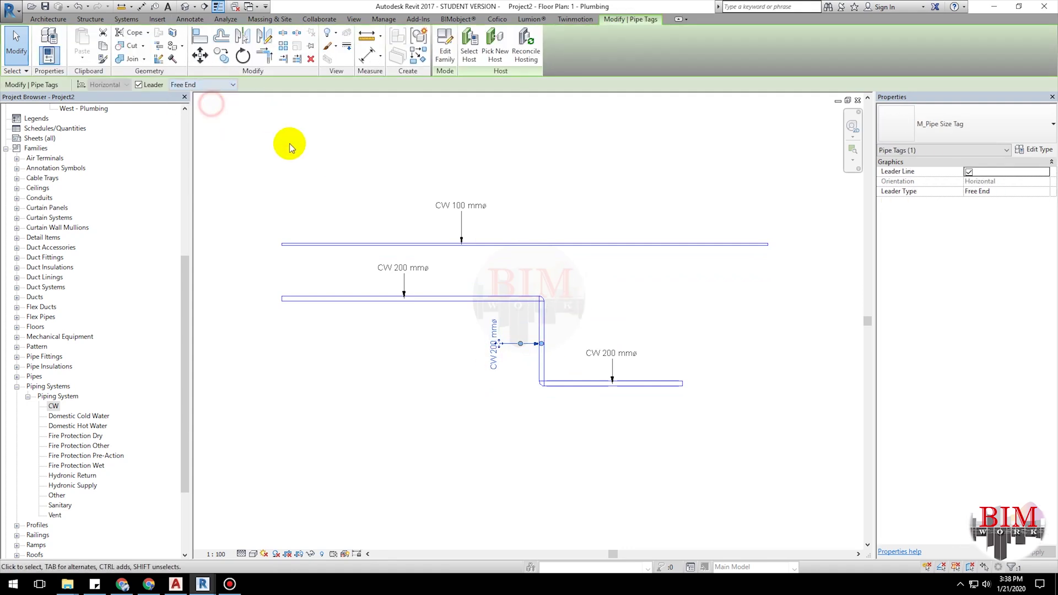
click(449, 355)
click(503, 342)
scroll(539, 350, up, 1)
Drag the leader's free end beside the tag, then set the leader back to Attached End.
mouse_move(539, 350)
mouse_down()
mouse_move(546, 341)
mouse_move(520, 420)
mouse_up()
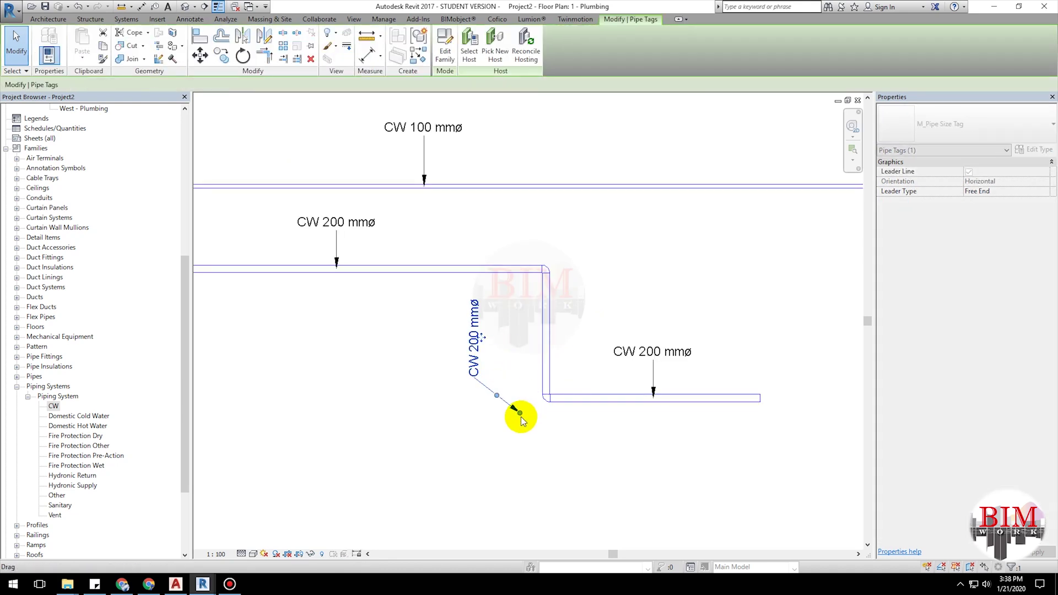
drag(521, 414, 519, 365)
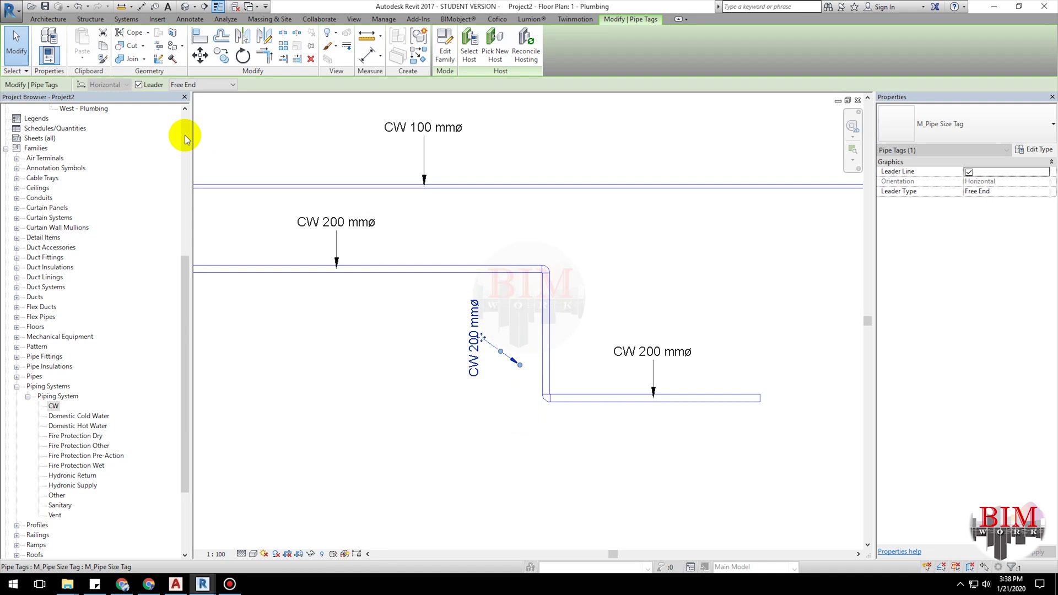
click(210, 86)
click(204, 98)
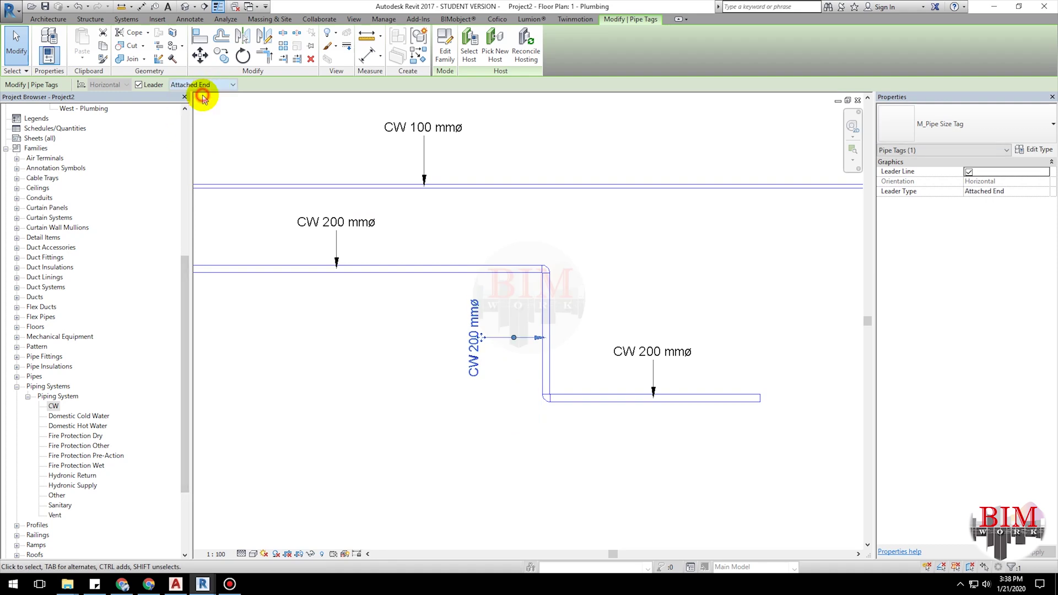